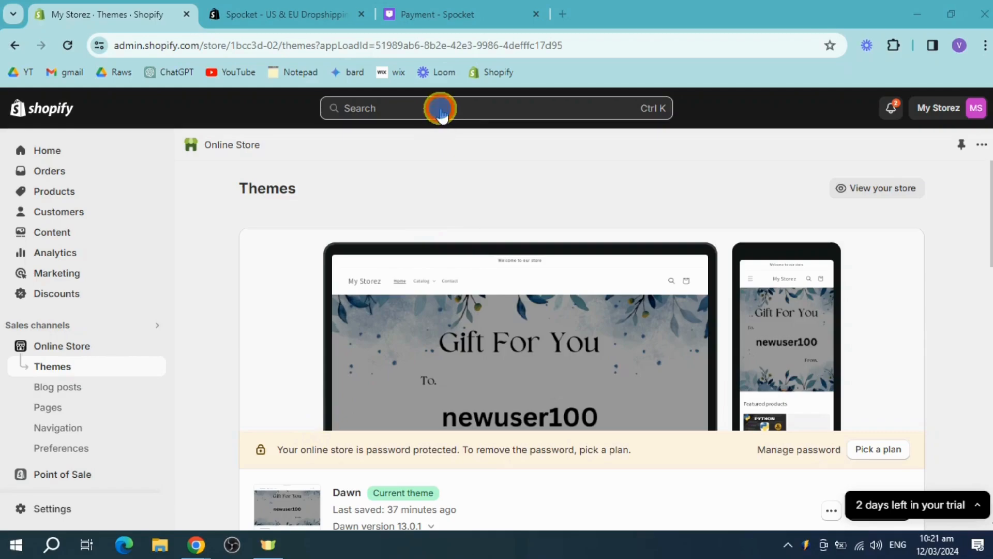
Step: Search the store admin for "printful" and open the Printful: Print on Demand app listing
{"action": "left_click", "coordinate": [439, 108]}
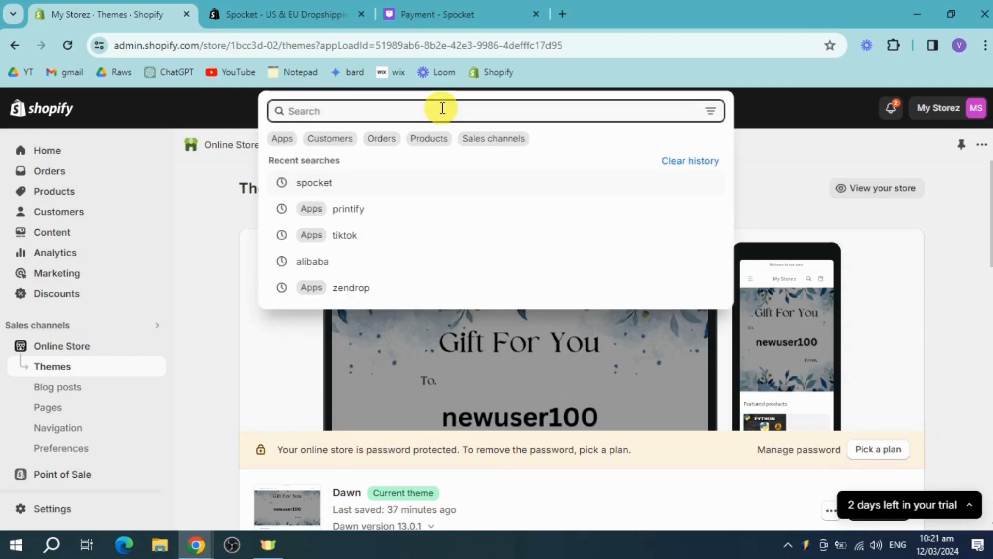
{"action": "type", "text": "printfu"}
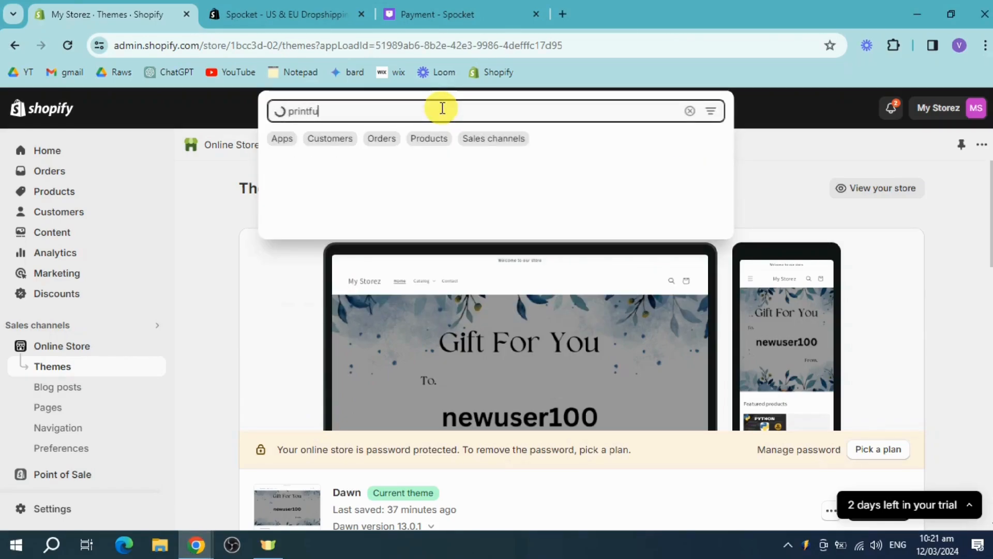
{"action": "type", "text": "l"}
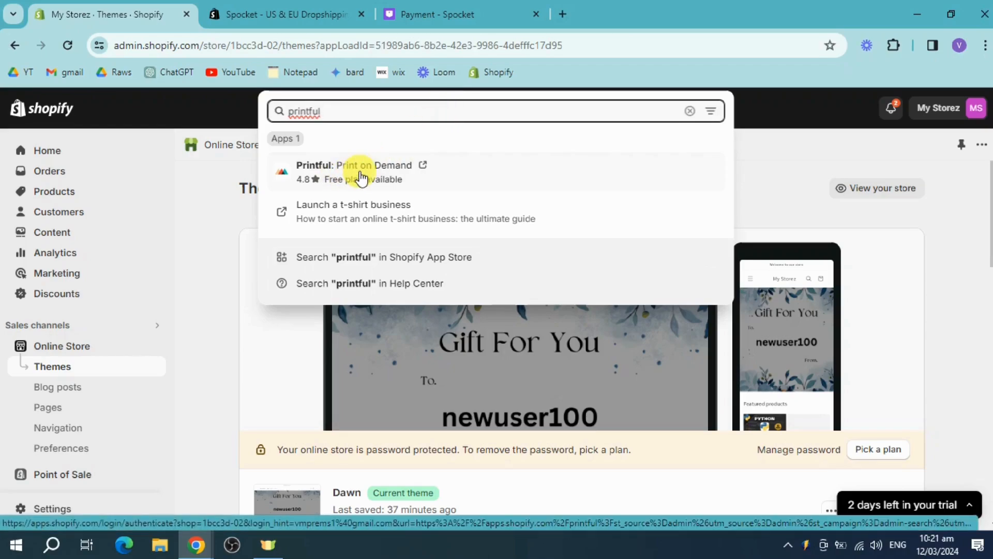
{"action": "left_click", "coordinate": [385, 171]}
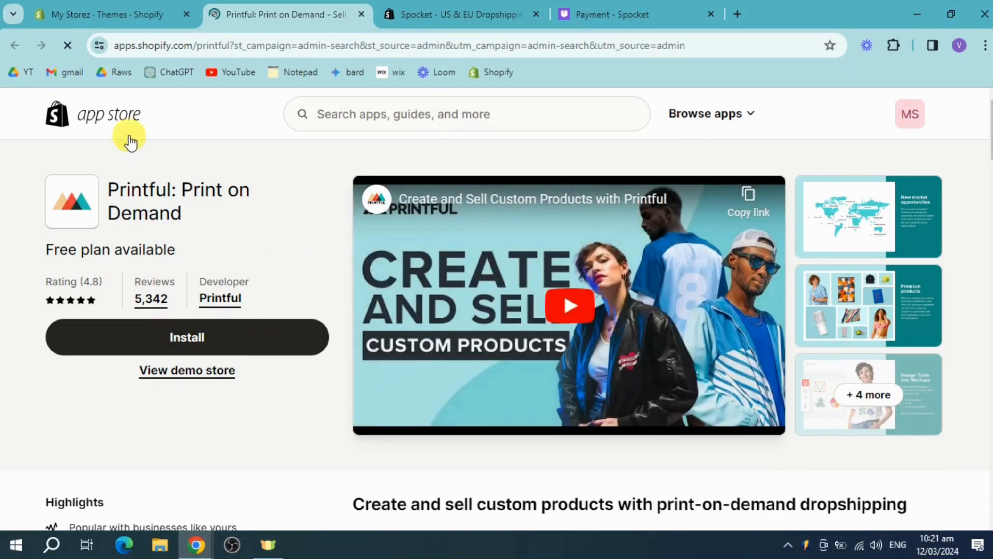
Step: Install the Printful: Print on Demand app on the store and close the two open Spocket pages
{"action": "left_click", "coordinate": [228, 342]}
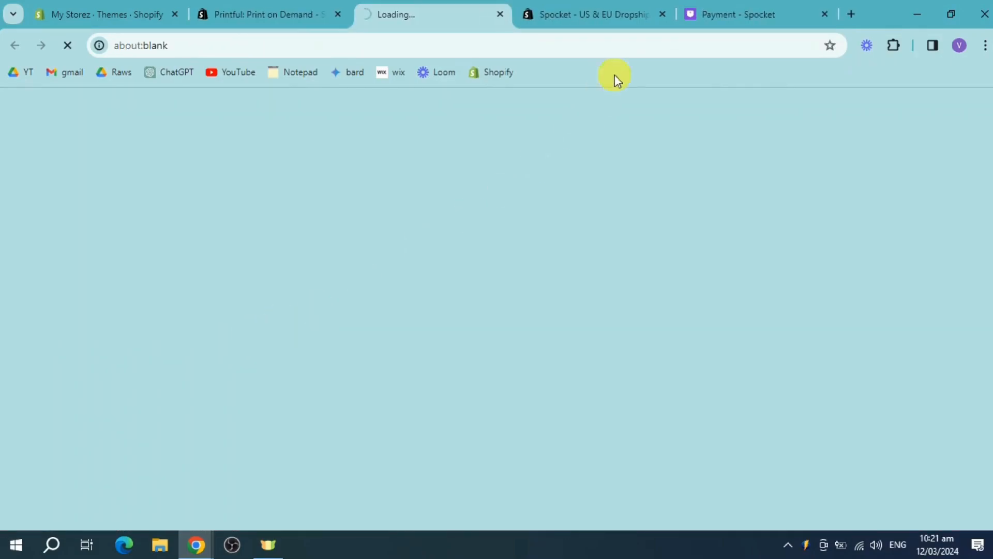
{"action": "left_click", "coordinate": [662, 14]}
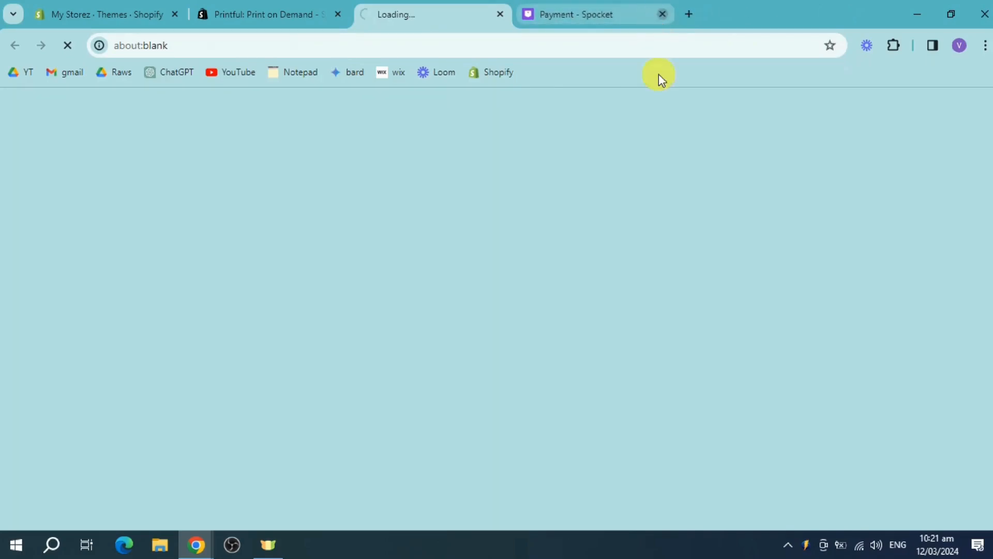
{"action": "left_click", "coordinate": [662, 14]}
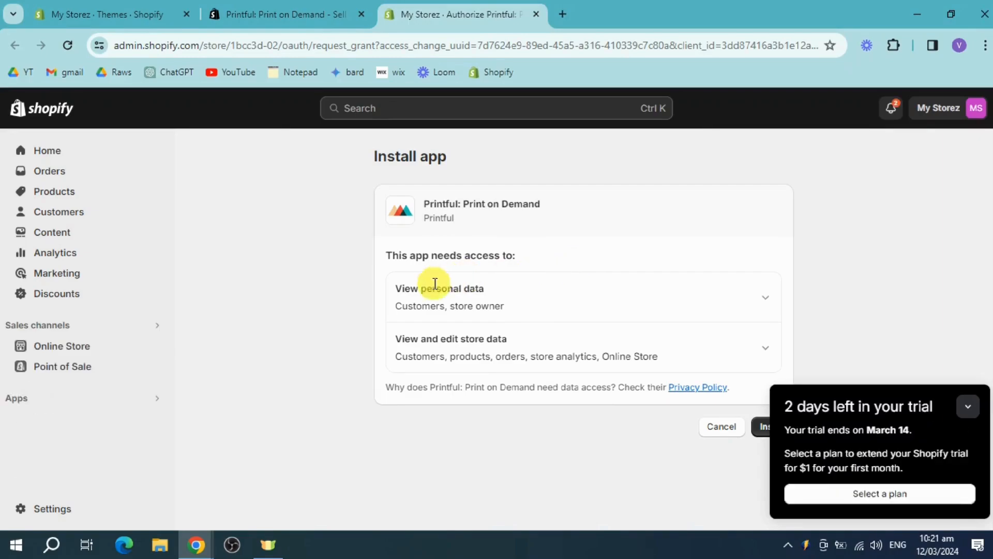
{"action": "left_click", "coordinate": [968, 406]}
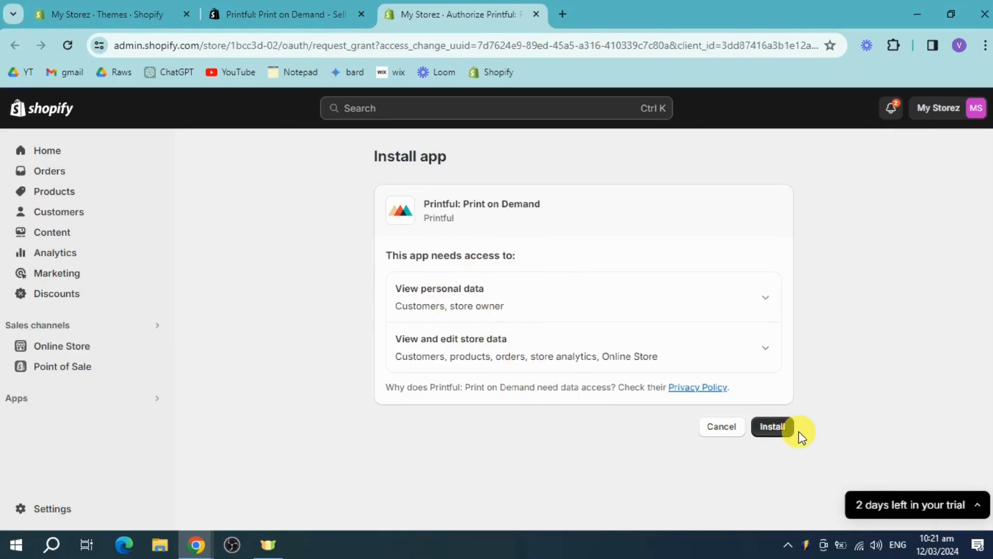
{"action": "left_click", "coordinate": [772, 430]}
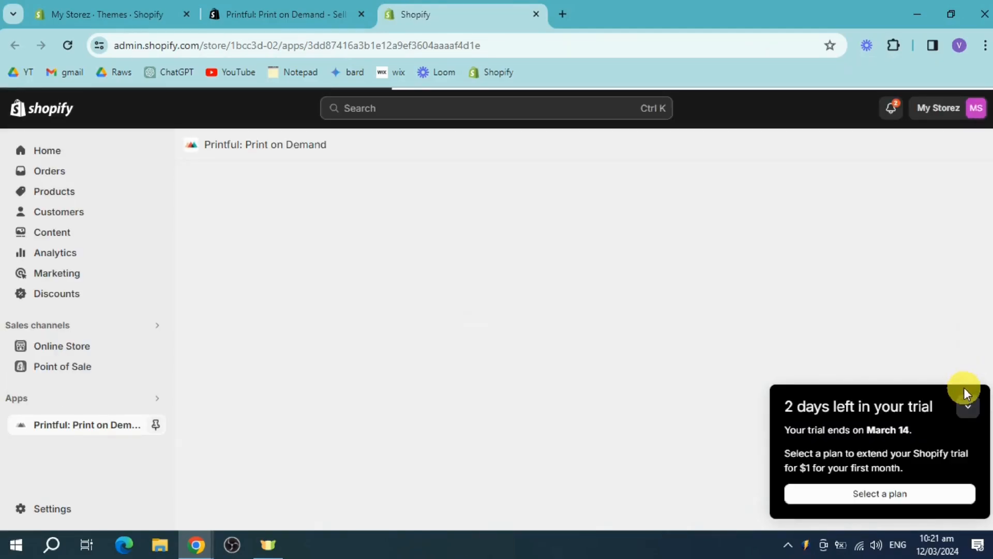
{"action": "left_click", "coordinate": [967, 396]}
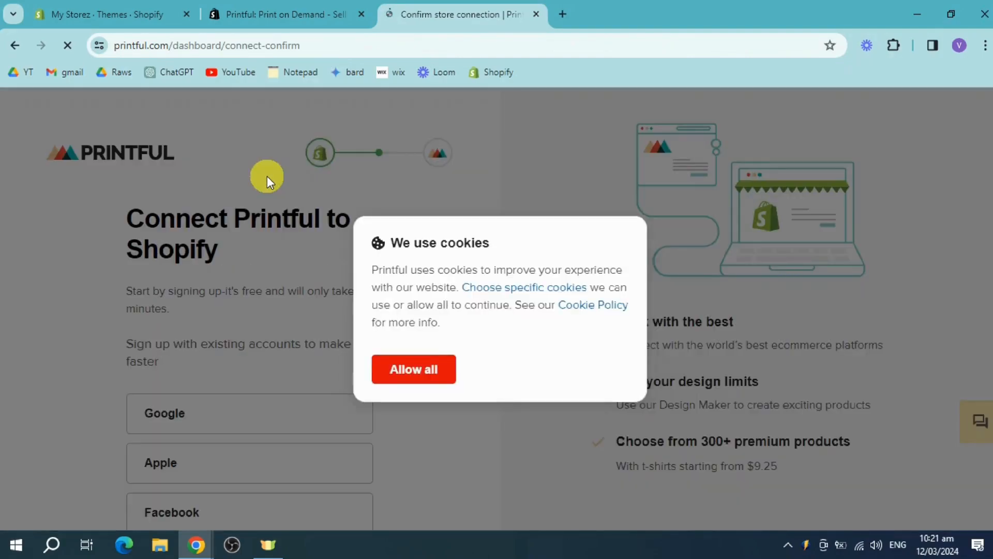
Step: Allow all cookies, sign up for Printful with the first listed Google account and connect the store to it
{"action": "left_click", "coordinate": [424, 372]}
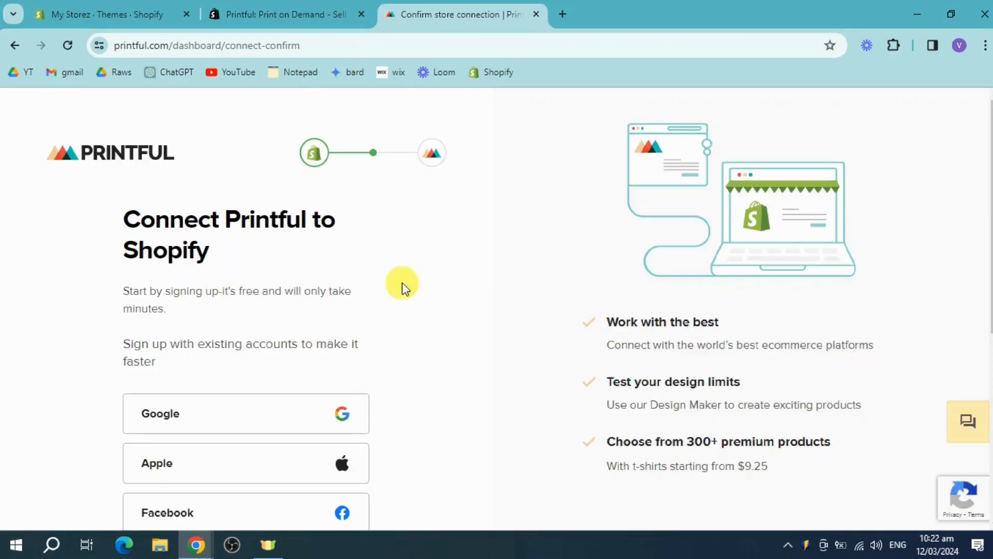
{"action": "scroll", "coordinate": [424, 290], "scroll_direction": "down", "scroll_amount": 1}
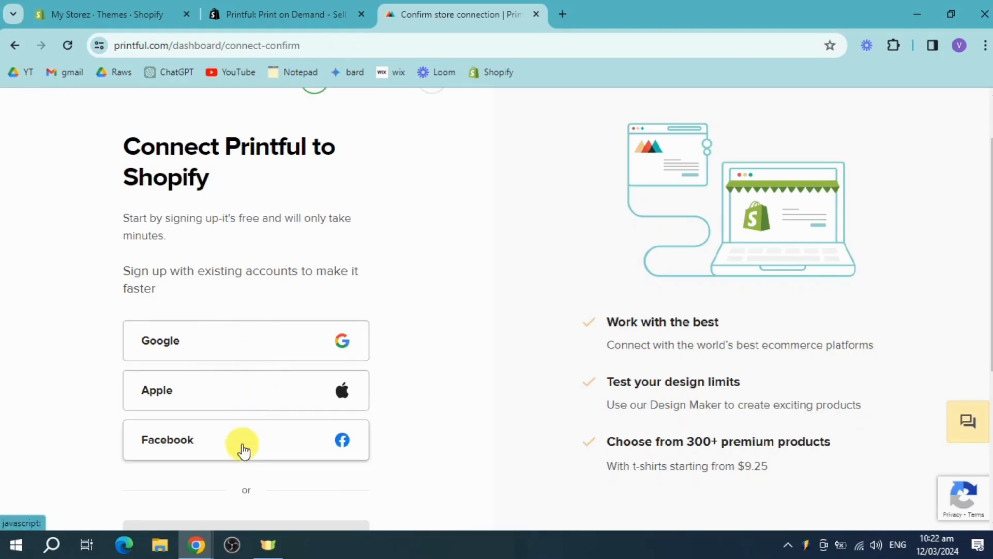
{"action": "scroll", "coordinate": [310, 442], "scroll_direction": "down", "scroll_amount": 2}
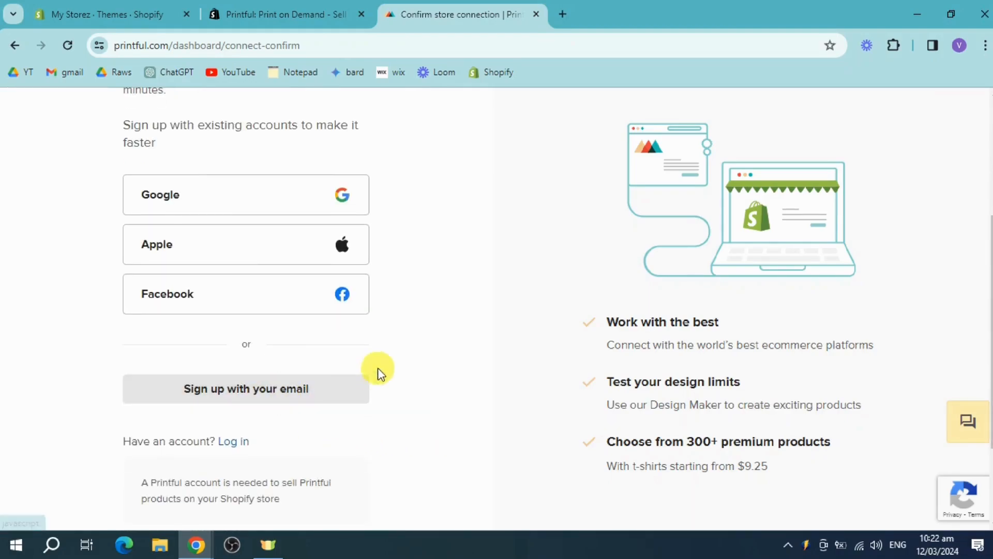
{"action": "scroll", "coordinate": [486, 352], "scroll_direction": "up", "scroll_amount": 1}
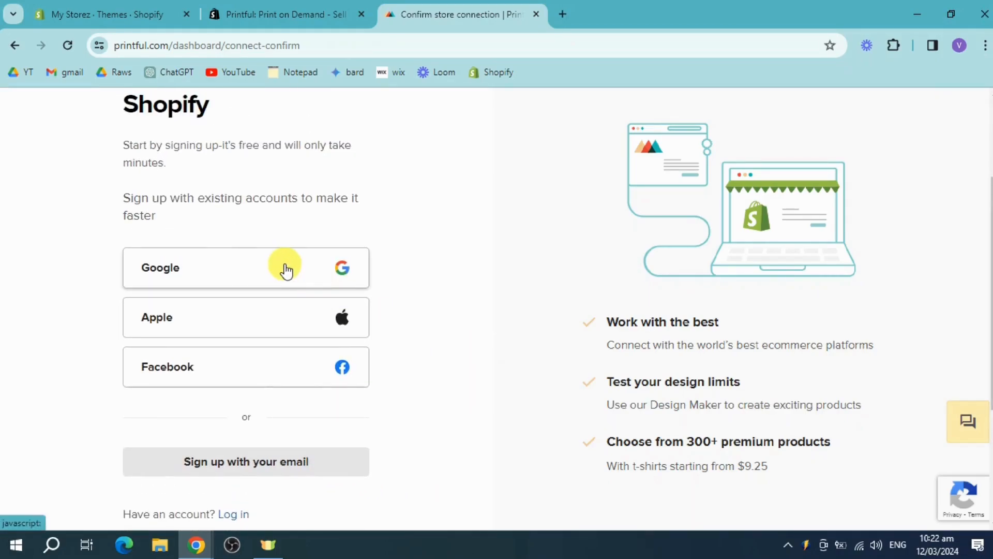
{"action": "left_click", "coordinate": [286, 269]}
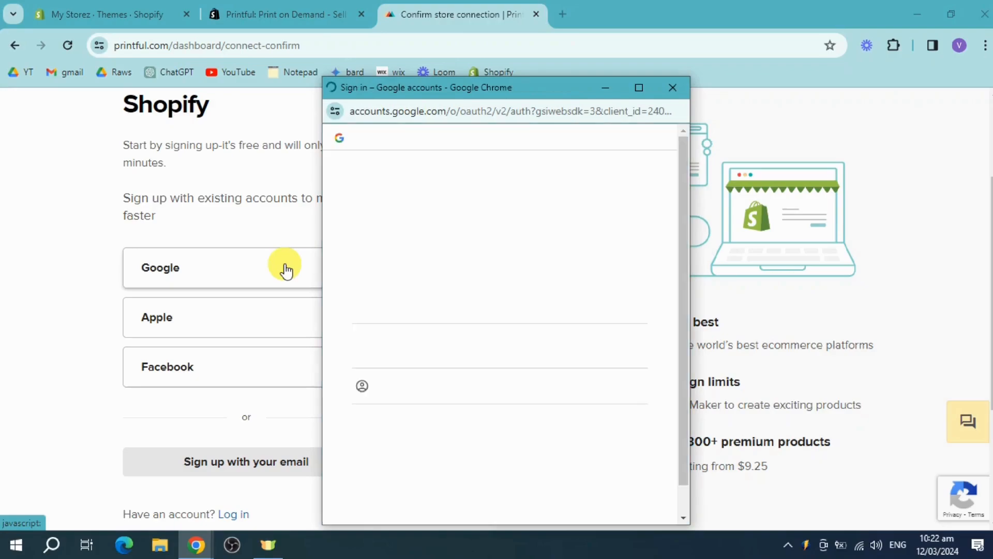
{"action": "left_click", "coordinate": [432, 309]}
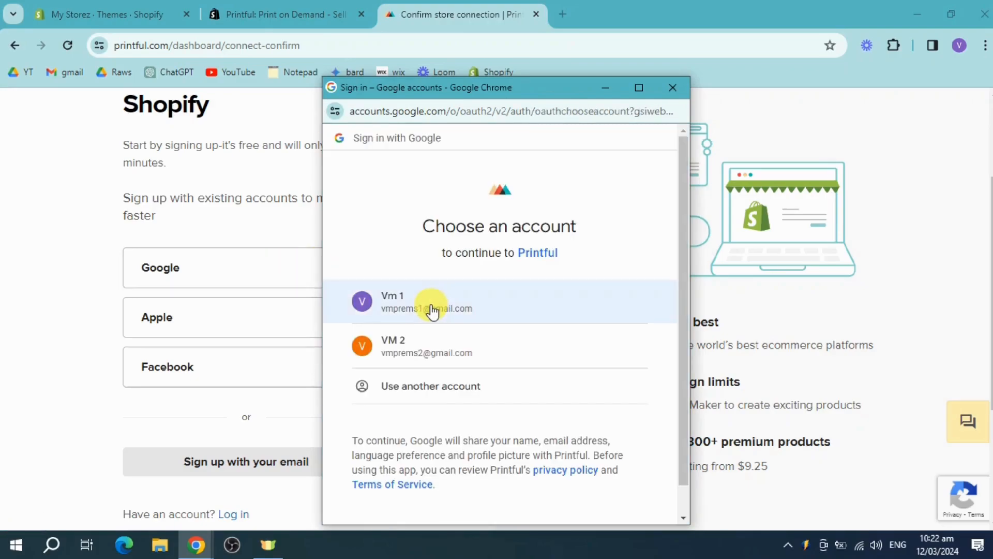
{"action": "left_click", "coordinate": [432, 309]}
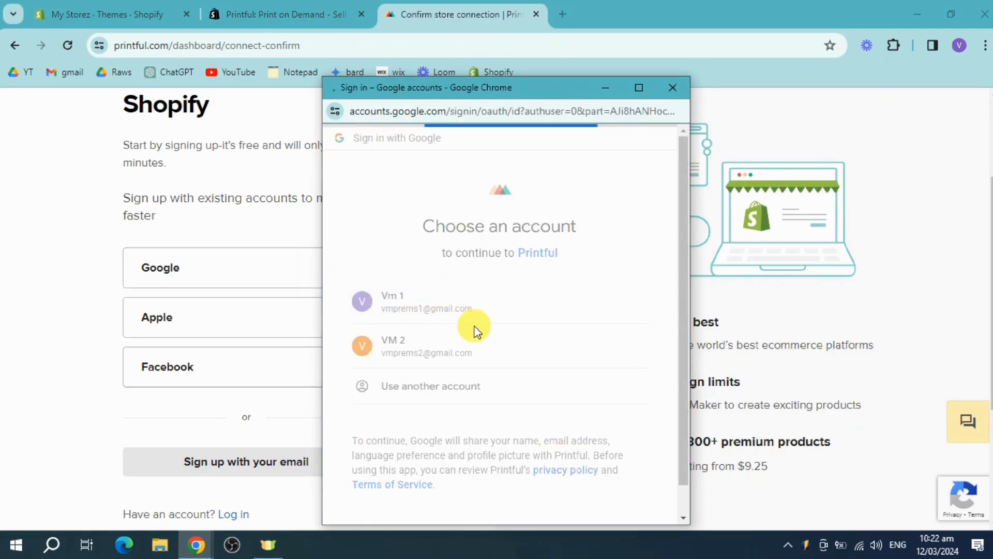
{"action": "left_click", "coordinate": [581, 386]}
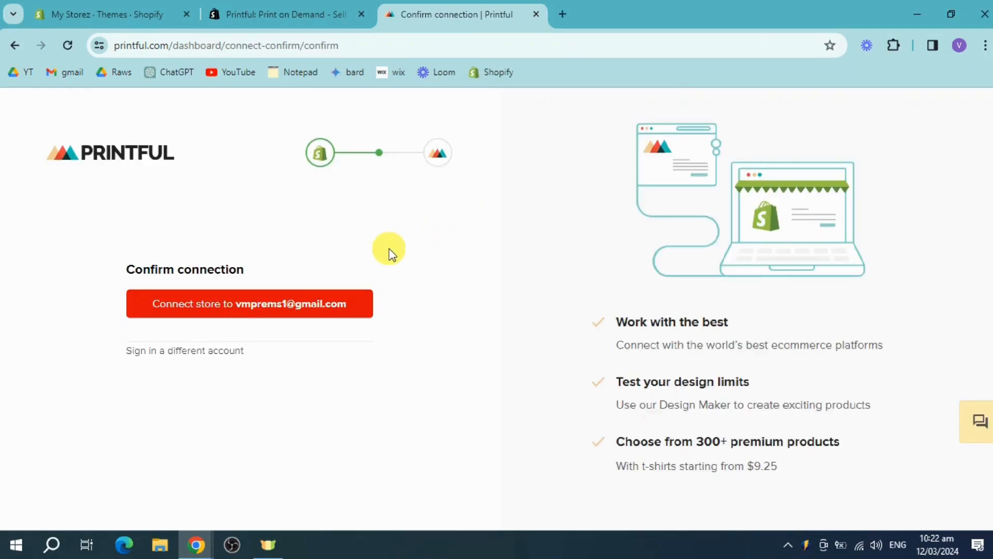
{"action": "left_click", "coordinate": [265, 310]}
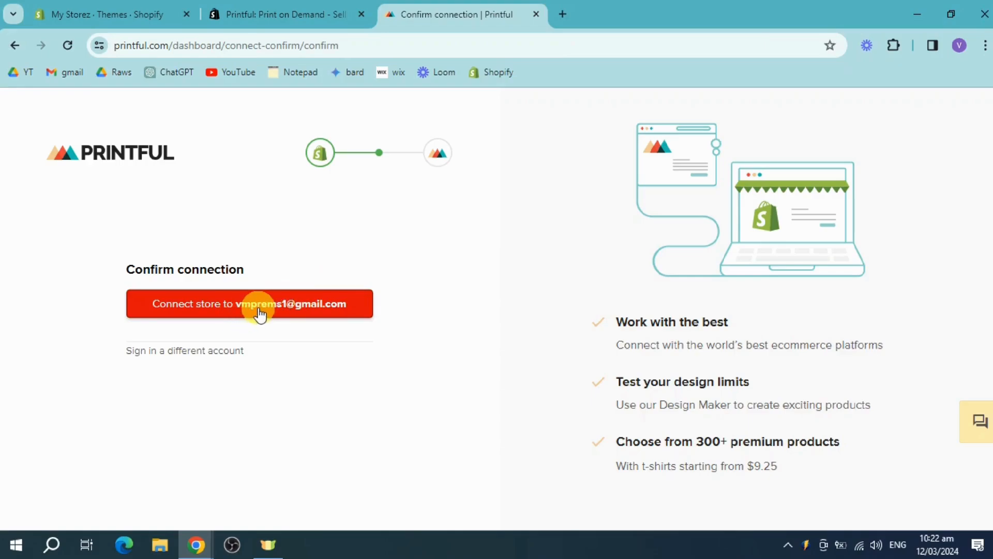
{"action": "left_click", "coordinate": [280, 310]}
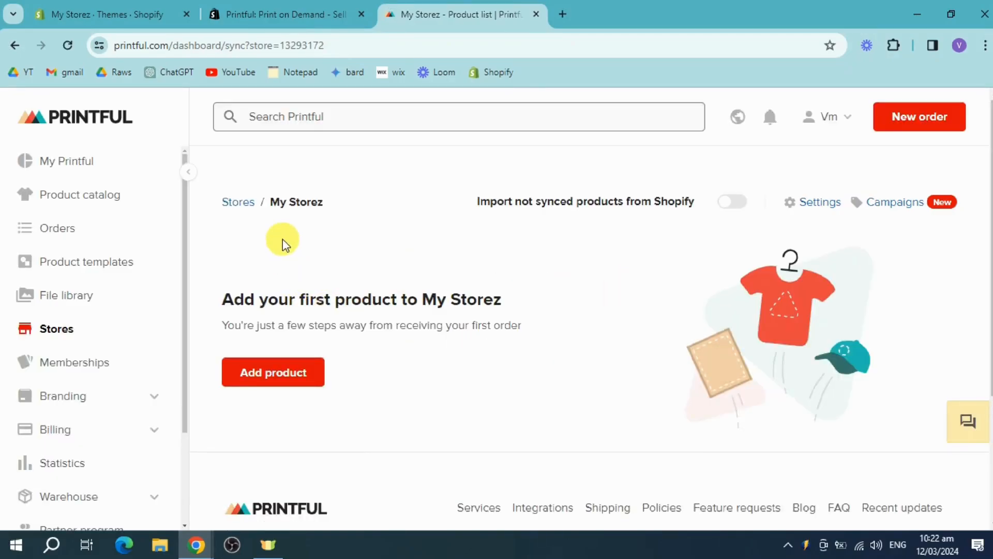
Step: Start adding a product to the store and choose the All-Over Print Recycled Hockey Fan Jersey from the new products
{"action": "left_click", "coordinate": [283, 372]}
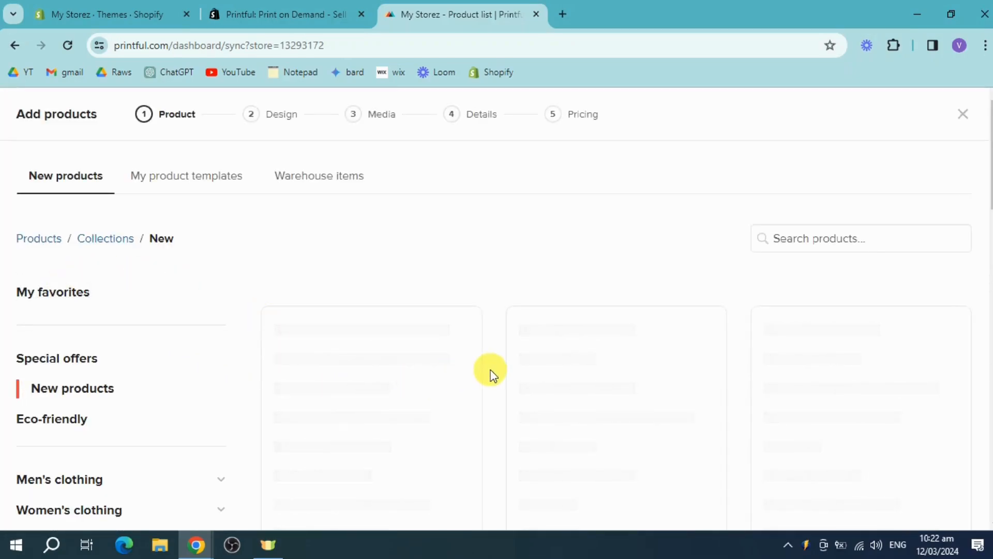
{"action": "scroll", "coordinate": [481, 371], "scroll_direction": "down", "scroll_amount": 3}
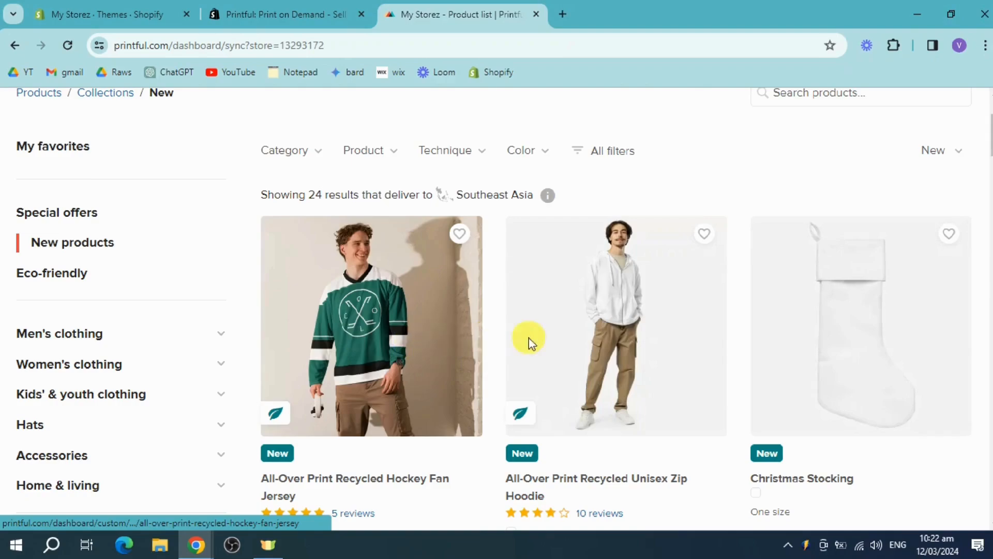
{"action": "scroll", "coordinate": [897, 383], "scroll_direction": "down", "scroll_amount": 7}
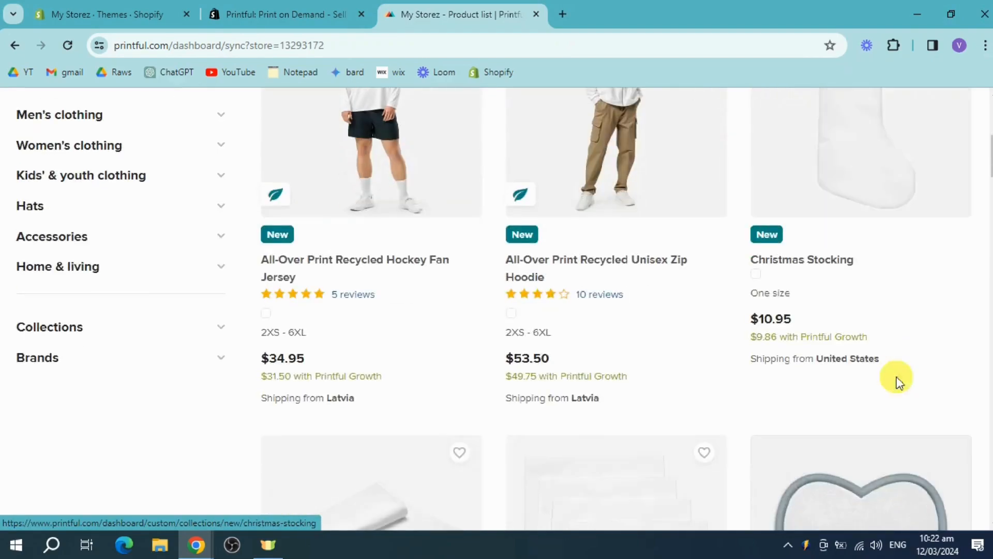
{"action": "scroll", "coordinate": [881, 344], "scroll_direction": "up", "scroll_amount": 4}
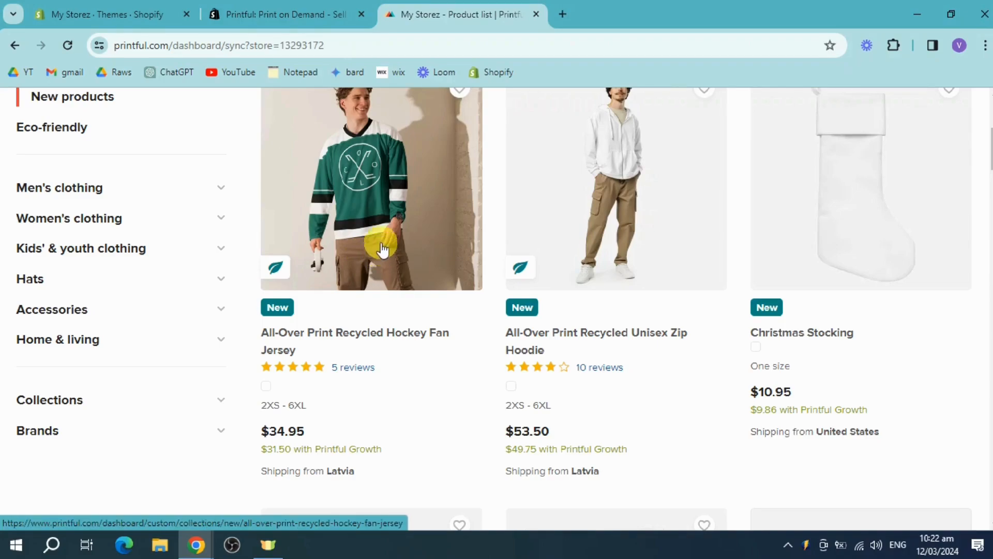
{"action": "scroll", "coordinate": [381, 166], "scroll_direction": "up", "scroll_amount": 3}
{"action": "left_click", "coordinate": [381, 319]}
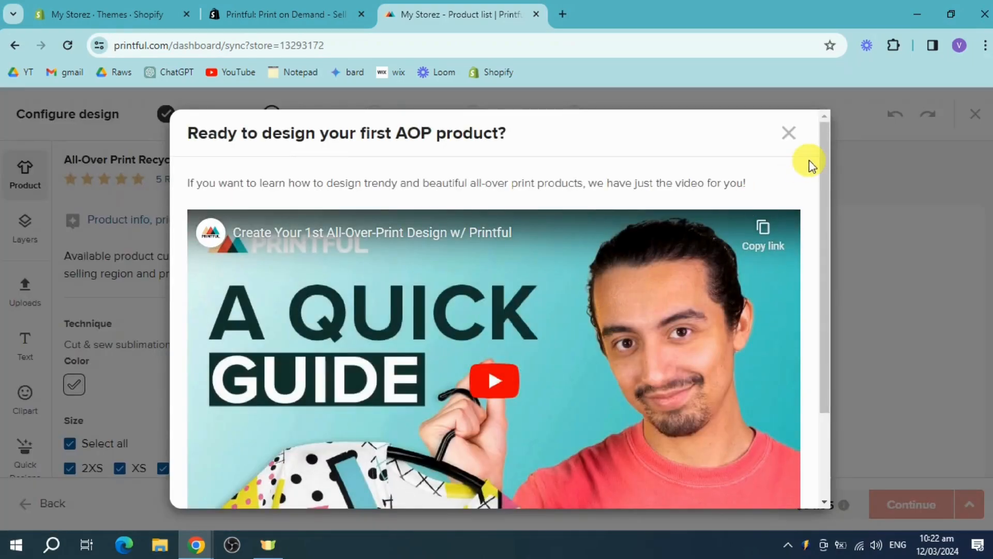
Step: Dismiss the design guide video and upload the maltese-portrait image from the Pictures folder as the jersey's design
{"action": "left_click", "coordinate": [790, 133]}
{"action": "scroll", "coordinate": [735, 281], "scroll_direction": "down", "scroll_amount": 2}
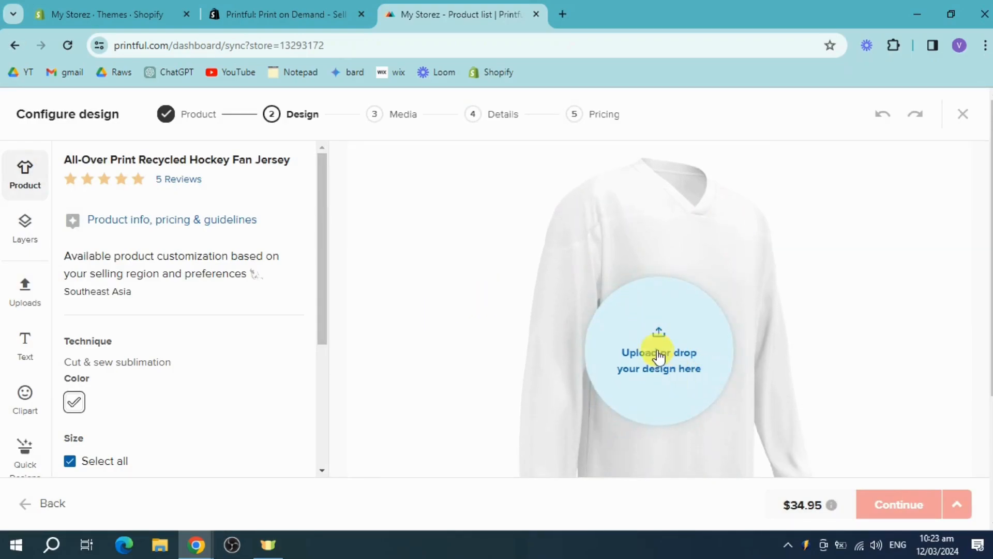
{"action": "left_click", "coordinate": [650, 334]}
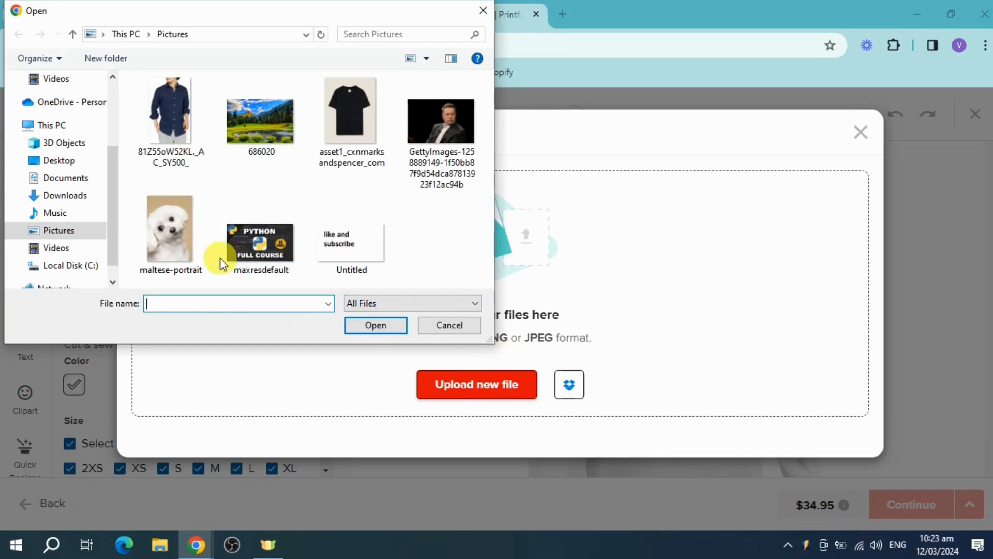
{"action": "left_click", "coordinate": [163, 252]}
{"action": "left_click", "coordinate": [377, 326]}
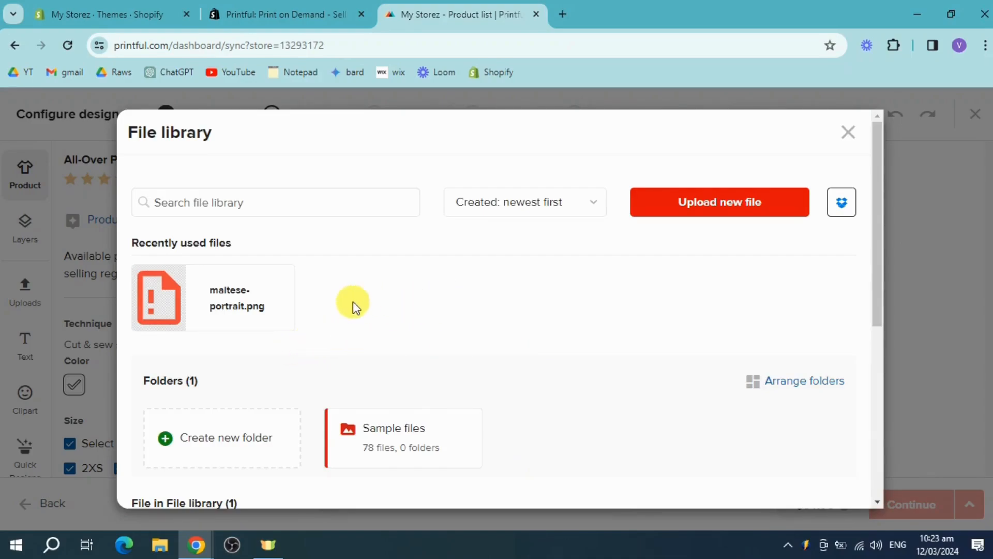
Step: Try to use the uploaded maltese-portrait.png from the file library on the jersey, and close the library
{"action": "left_click", "coordinate": [261, 312]}
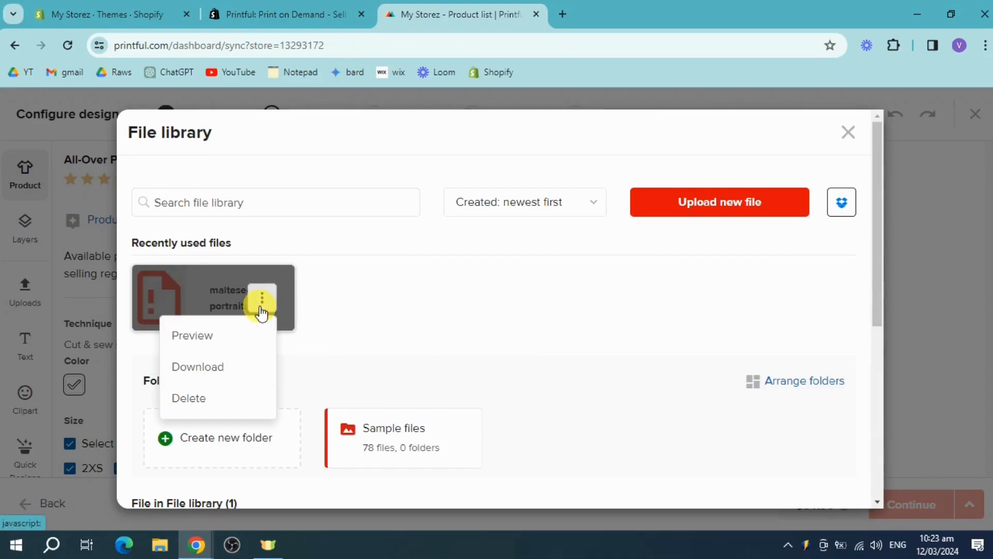
{"action": "left_click", "coordinate": [209, 295]}
{"action": "scroll", "coordinate": [385, 315], "scroll_direction": "down", "scroll_amount": 4}
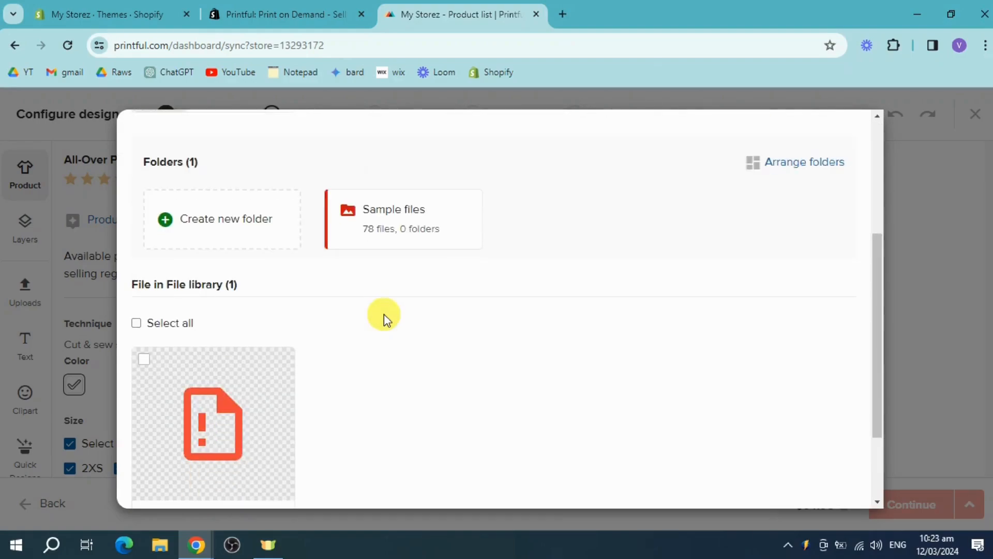
{"action": "scroll", "coordinate": [385, 316], "scroll_direction": "down", "scroll_amount": 2}
{"action": "left_click", "coordinate": [145, 246]}
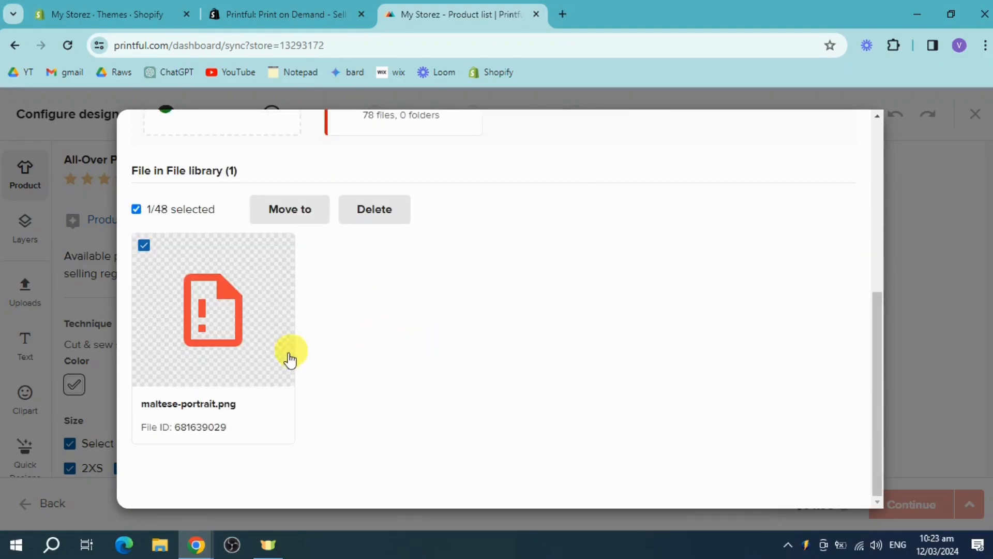
{"action": "scroll", "coordinate": [362, 295], "scroll_direction": "up", "scroll_amount": 6}
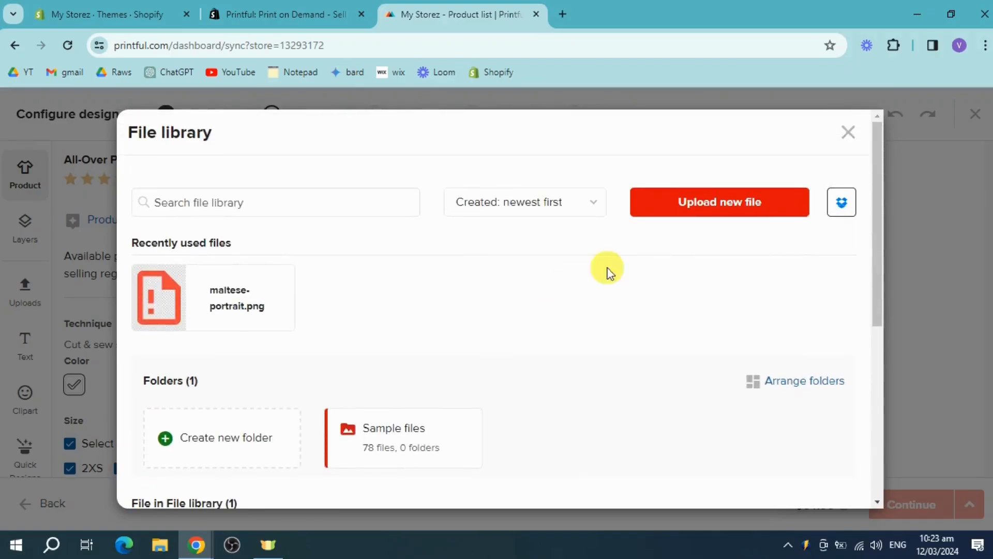
{"action": "left_click", "coordinate": [847, 132]}
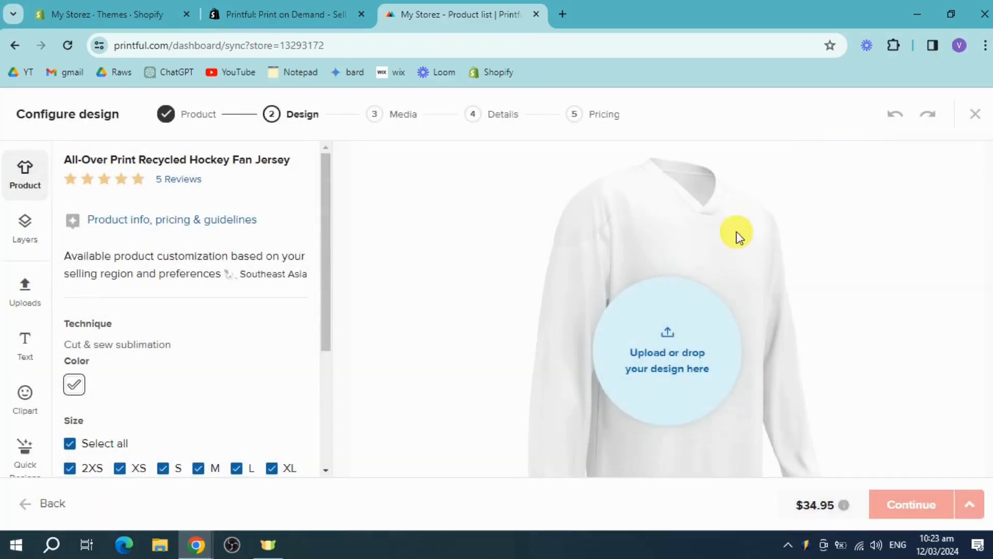
Step: Reopen the file library from the uploads and preview maltese-portrait.png
{"action": "left_click", "coordinate": [13, 298]}
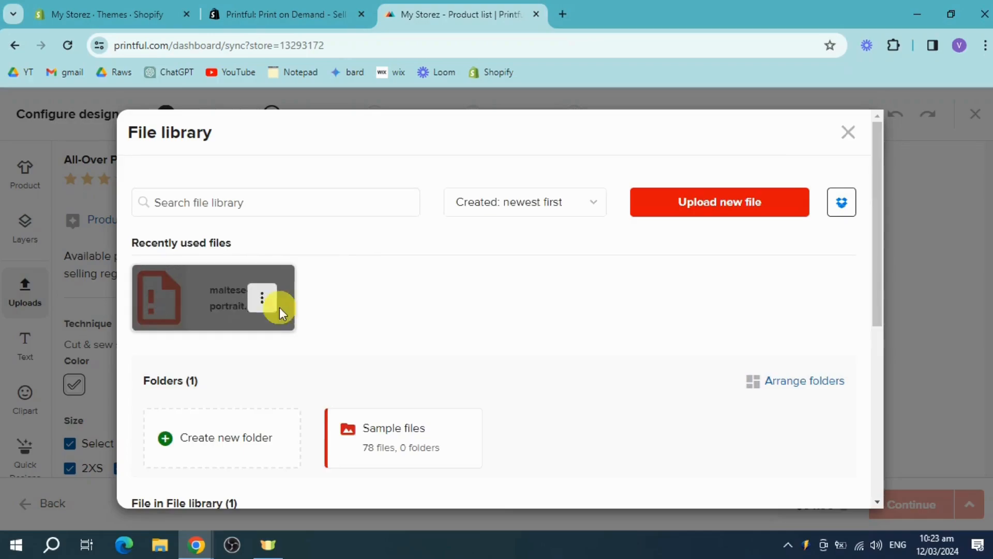
{"action": "left_click", "coordinate": [261, 299]}
{"action": "left_click", "coordinate": [231, 337]}
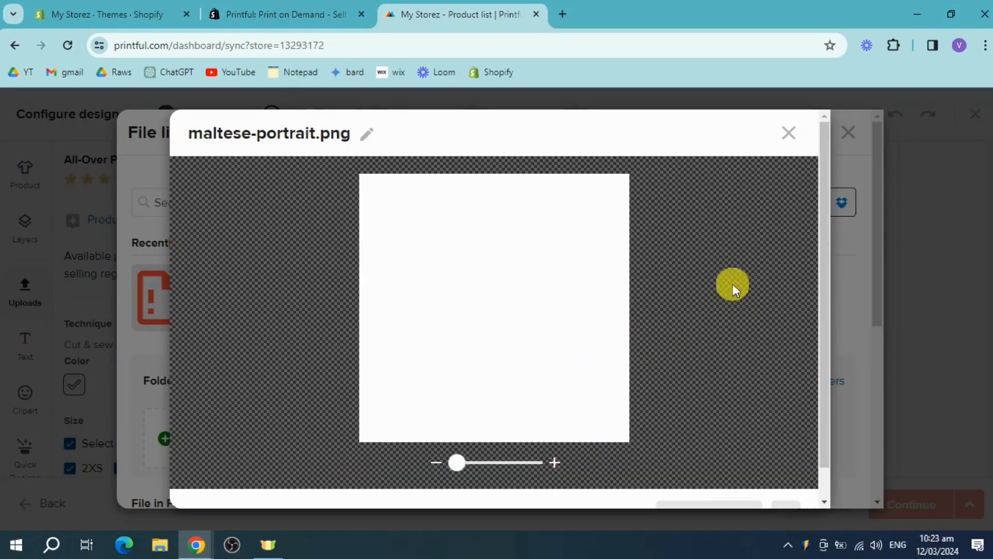
Step: Close the maltese-portrait.png preview and look through the files stored in the file library
{"action": "left_click", "coordinate": [789, 133]}
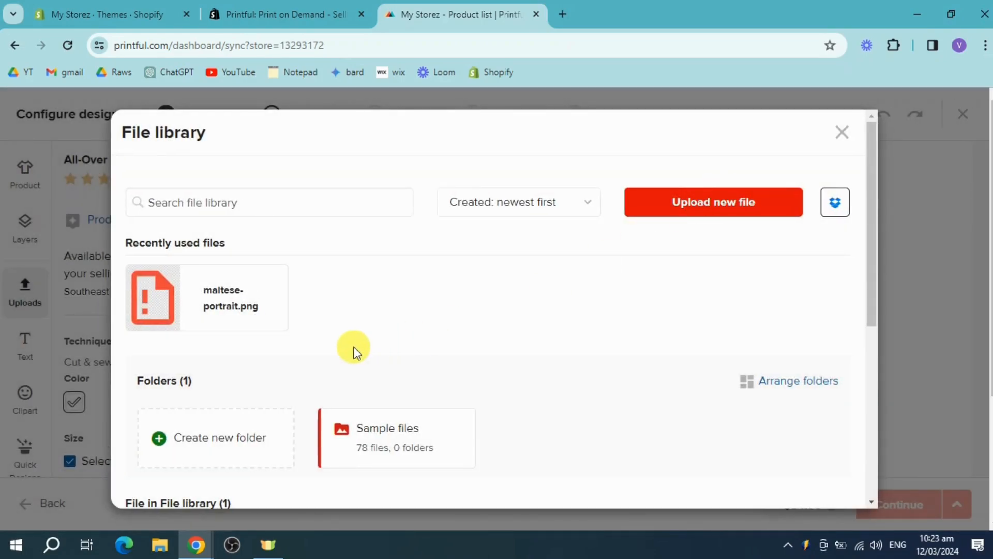
{"action": "scroll", "coordinate": [357, 353], "scroll_direction": "down", "scroll_amount": 3}
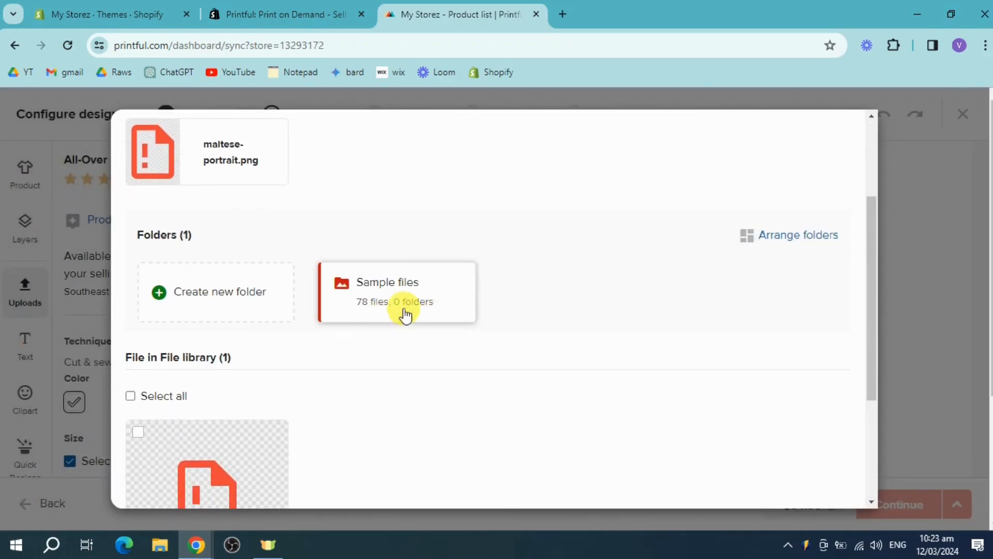
{"action": "scroll", "coordinate": [413, 314], "scroll_direction": "down", "scroll_amount": 3}
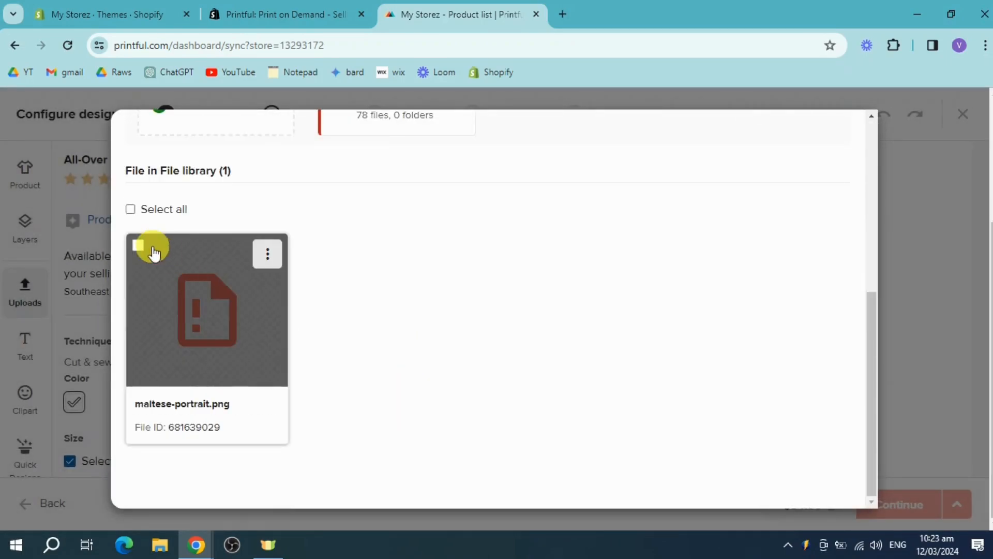
{"action": "left_click", "coordinate": [141, 245]}
{"action": "left_click", "coordinate": [277, 255]}
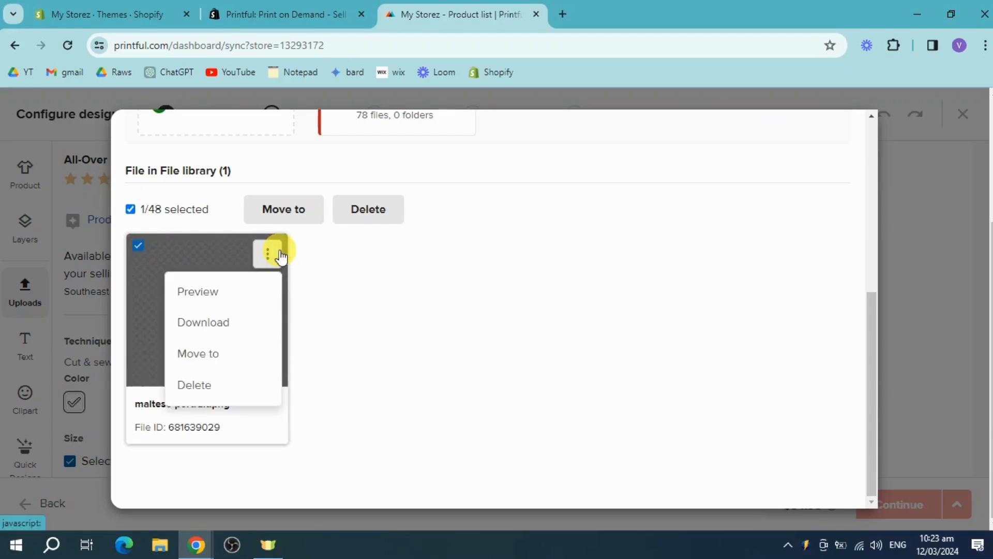
{"action": "left_click", "coordinate": [278, 254]}
{"action": "left_click", "coordinate": [286, 209]}
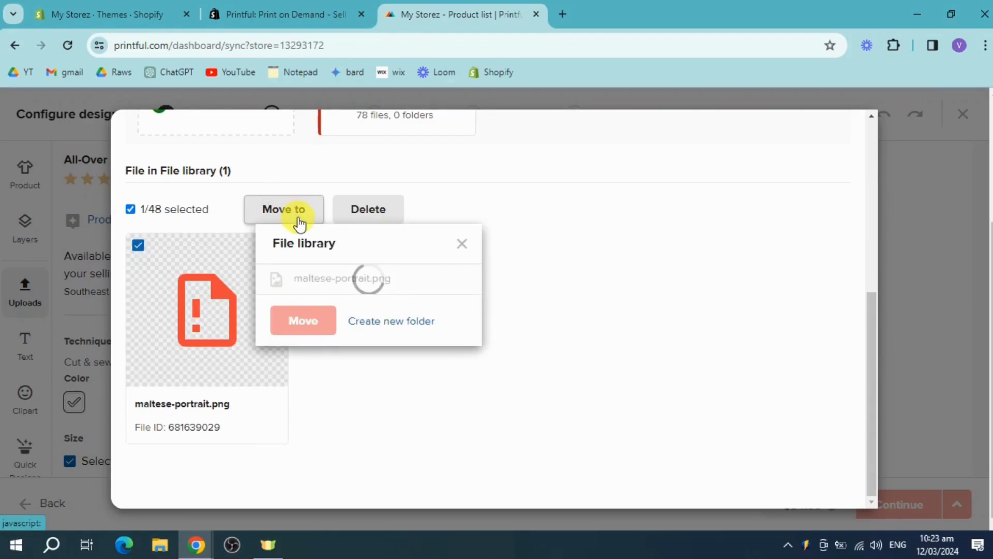
{"action": "left_click", "coordinate": [467, 254]}
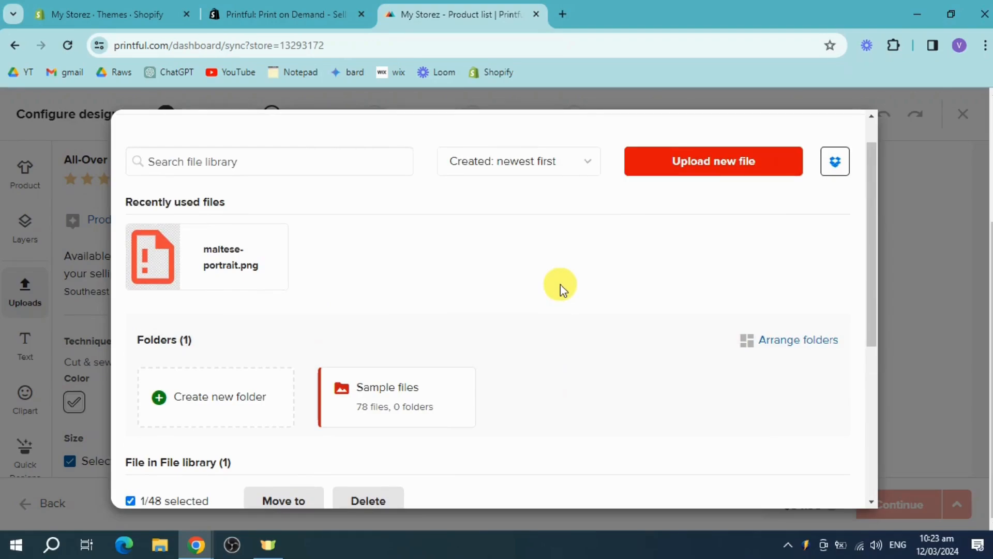
{"action": "mouse_move", "coordinate": [223, 260]}
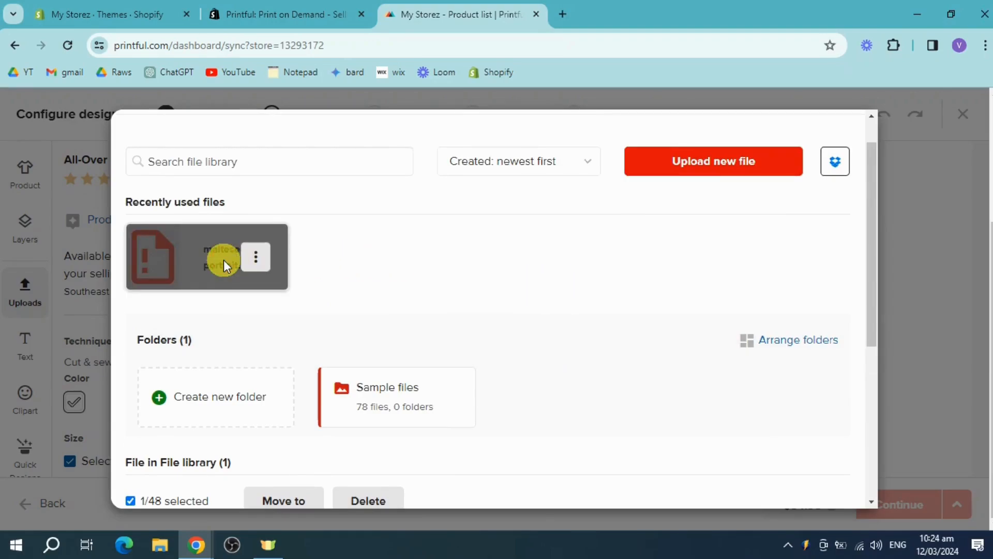
{"action": "scroll", "coordinate": [486, 285], "scroll_direction": "down", "scroll_amount": 2}
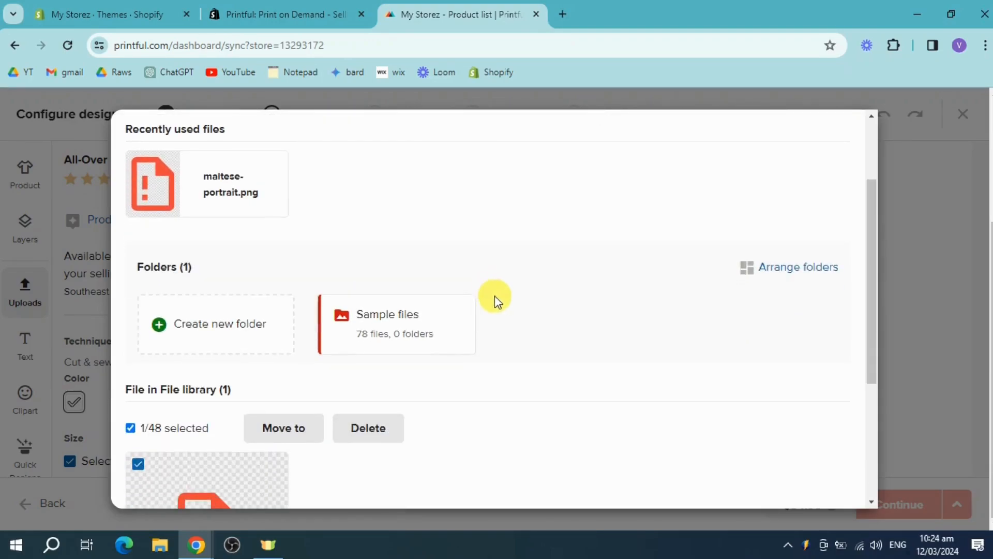
{"action": "scroll", "coordinate": [501, 305], "scroll_direction": "up", "scroll_amount": 3}
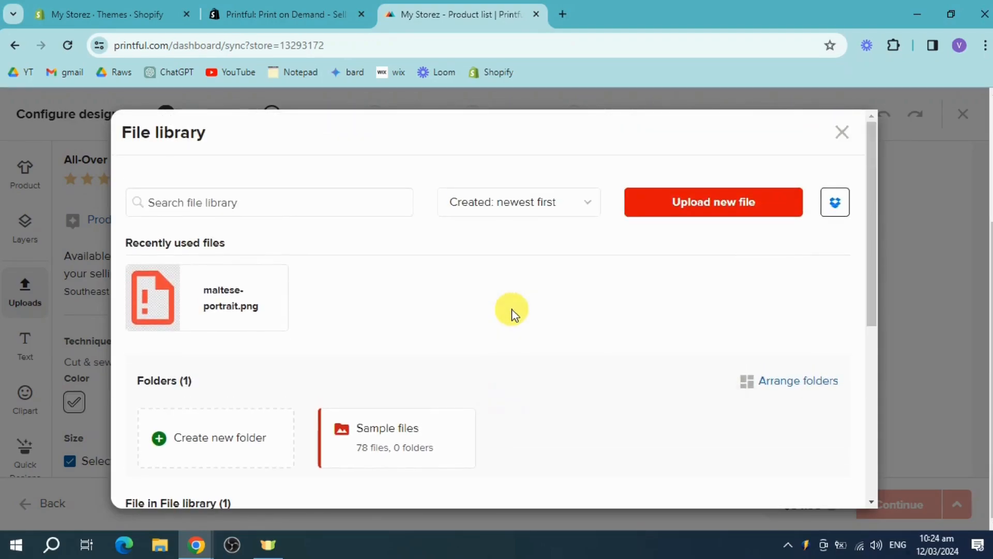
{"action": "left_click", "coordinate": [712, 210]}
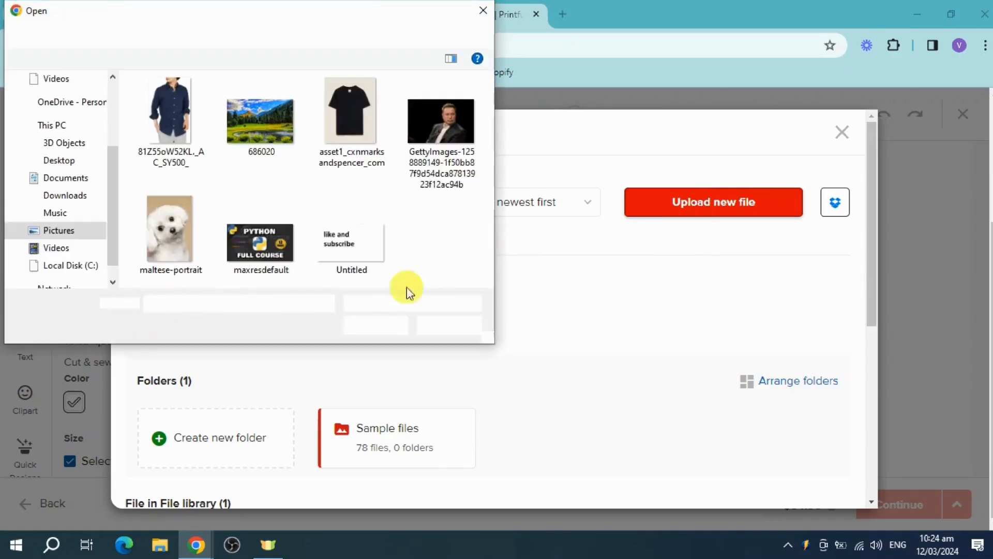
{"action": "left_click", "coordinate": [469, 153]}
{"action": "left_click", "coordinate": [372, 323]}
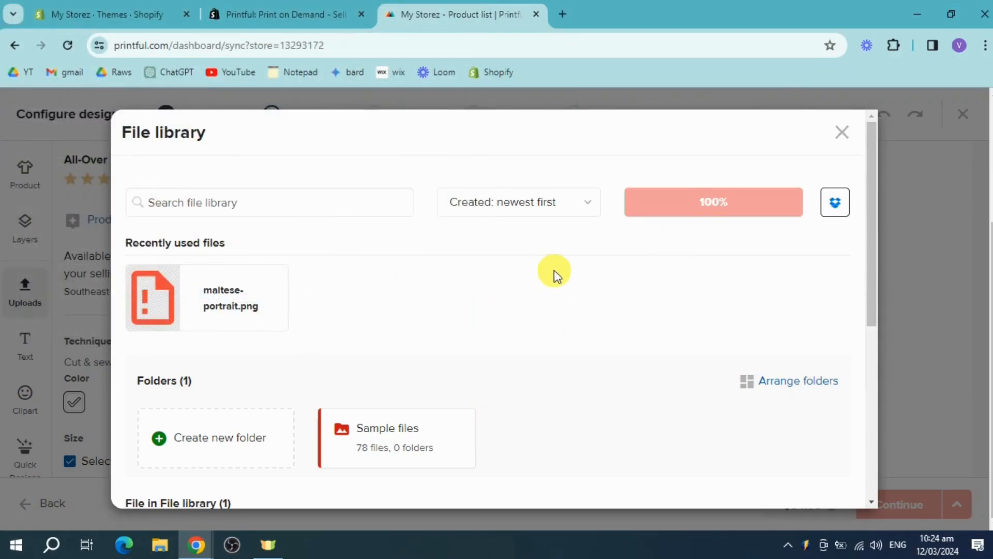
{"action": "scroll", "coordinate": [554, 275], "scroll_direction": "down", "scroll_amount": 7}
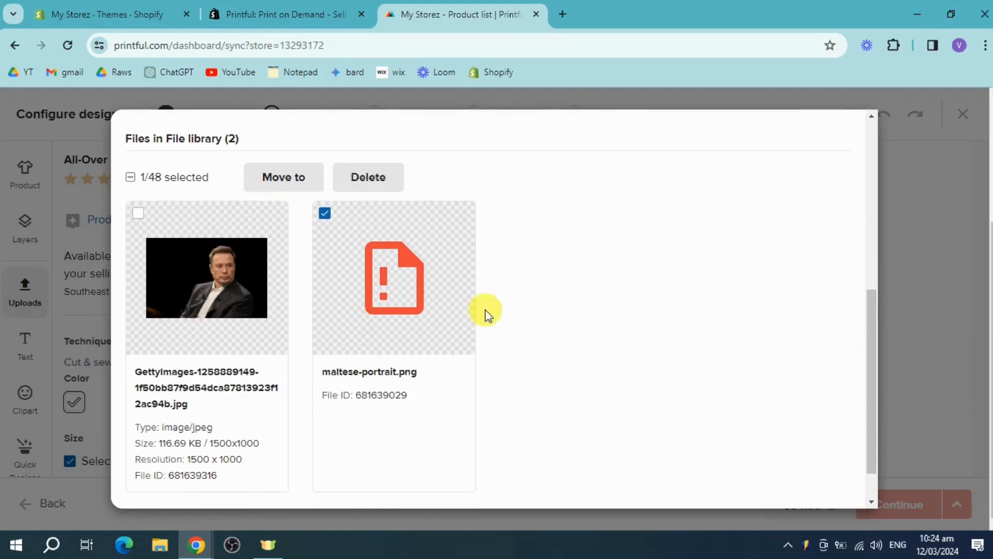
{"action": "left_click", "coordinate": [325, 213]}
{"action": "left_click", "coordinate": [138, 213]}
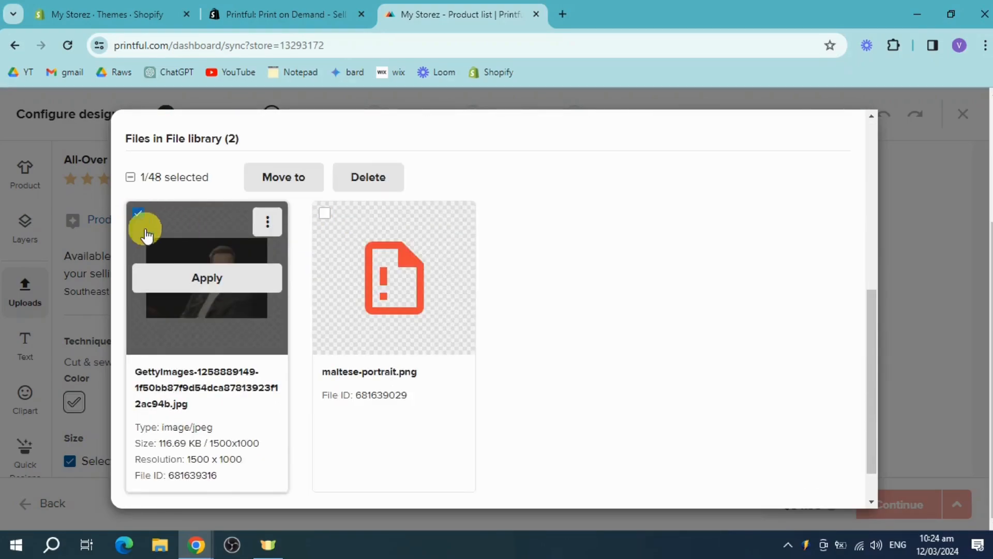
{"action": "left_click", "coordinate": [217, 278]}
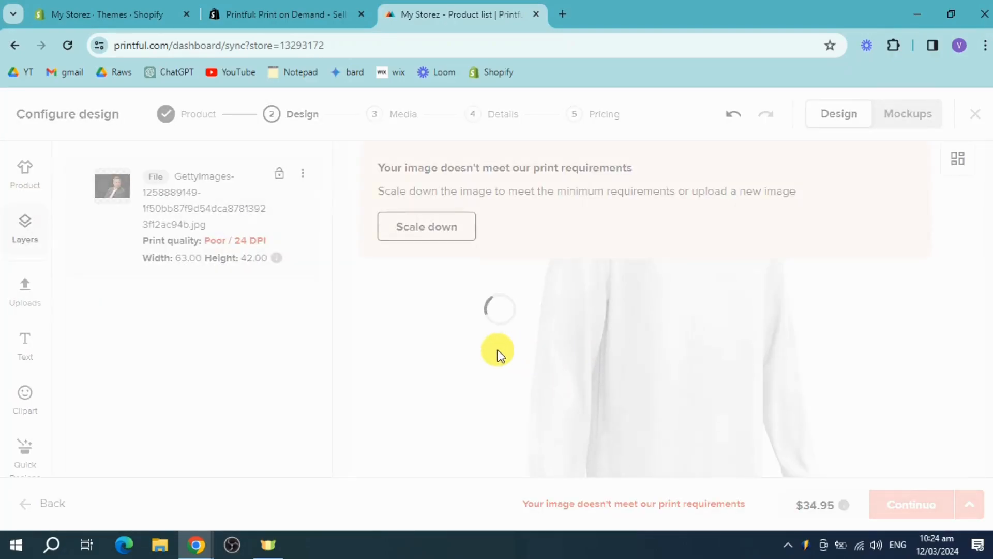
Step: Centre the photo on the jersey front and scale it down to about 39.47 wide by 26.32 high
{"action": "scroll", "coordinate": [723, 346], "scroll_direction": "down", "scroll_amount": 3}
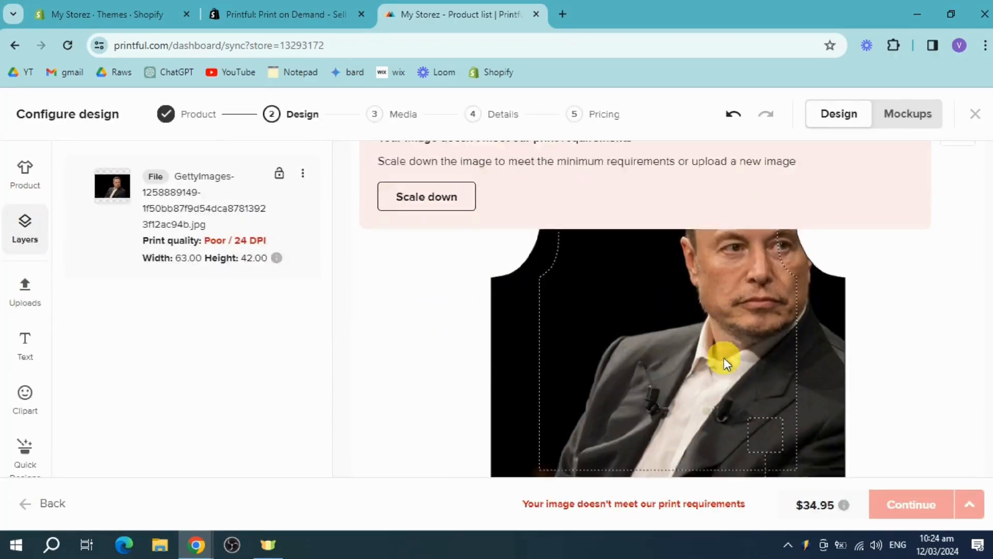
{"action": "scroll", "coordinate": [724, 358], "scroll_direction": "up", "scroll_amount": 2}
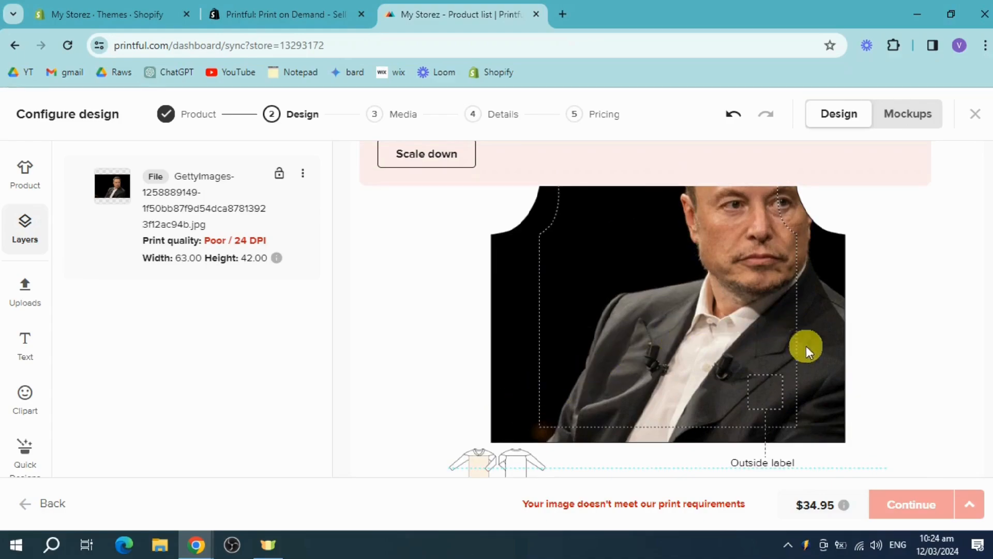
{"action": "left_click_drag", "start_coordinate": [840, 436], "coordinate": [780, 452]}
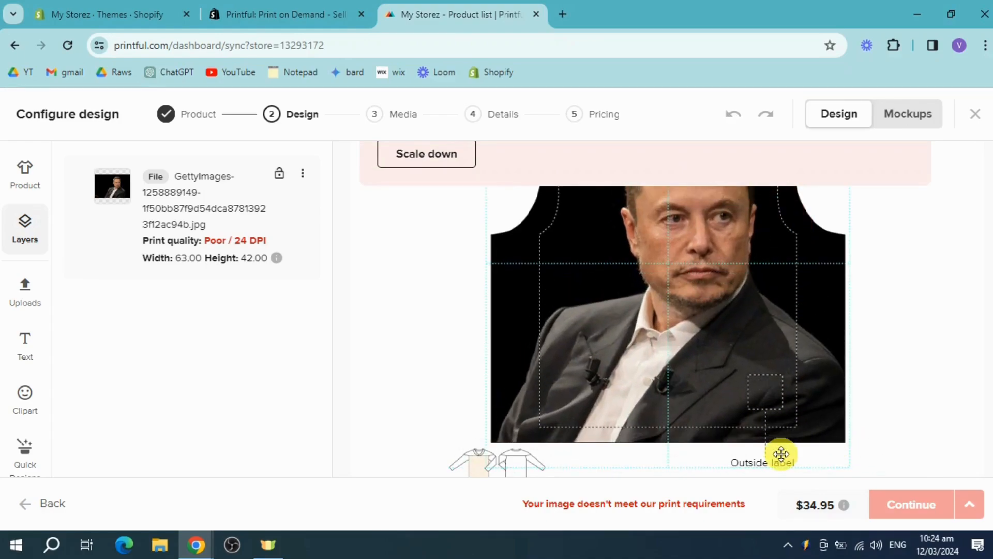
{"action": "scroll", "coordinate": [931, 386], "scroll_direction": "up", "scroll_amount": 3}
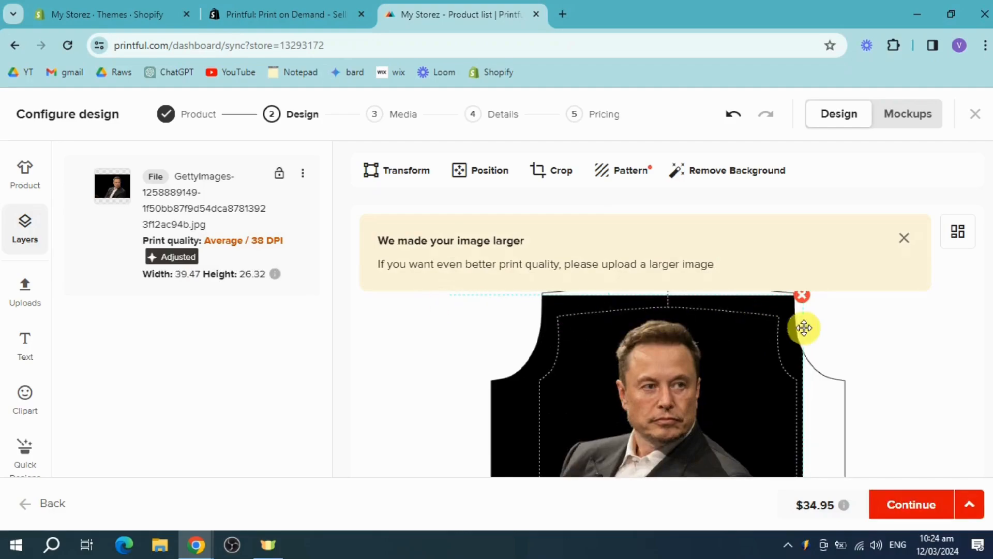
Step: Nudge the scaled photo slightly down and to the right on the jersey front
{"action": "scroll", "coordinate": [783, 339], "scroll_direction": "down", "scroll_amount": 1}
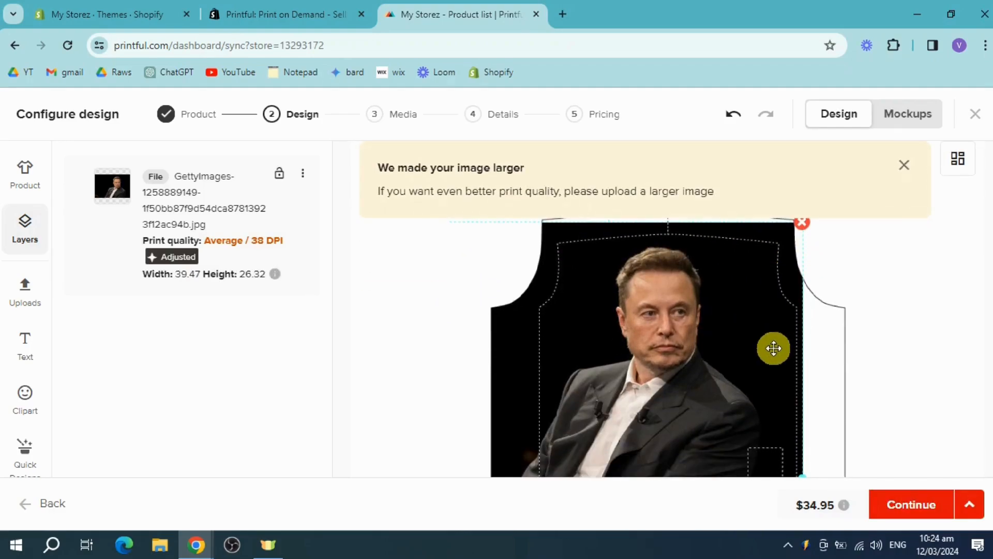
{"action": "scroll", "coordinate": [772, 349], "scroll_direction": "down", "scroll_amount": 1}
{"action": "scroll", "coordinate": [698, 339], "scroll_direction": "down", "scroll_amount": 2}
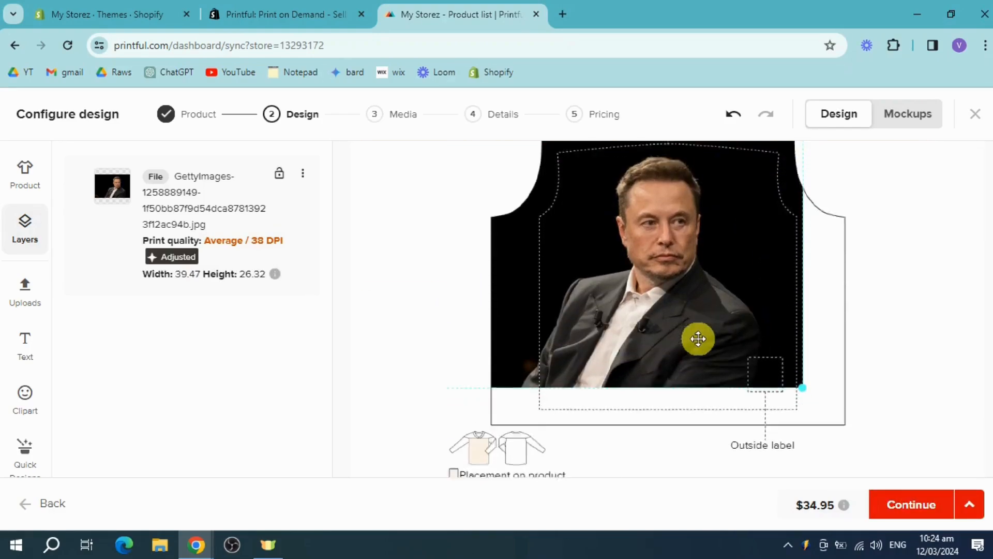
{"action": "scroll", "coordinate": [698, 340], "scroll_direction": "up", "scroll_amount": 2}
{"action": "left_click_drag", "start_coordinate": [698, 338], "coordinate": [707, 357]}
Step: Finish the design with white stitching and proceed without files for the back and sleeves
{"action": "left_click", "coordinate": [902, 497]}
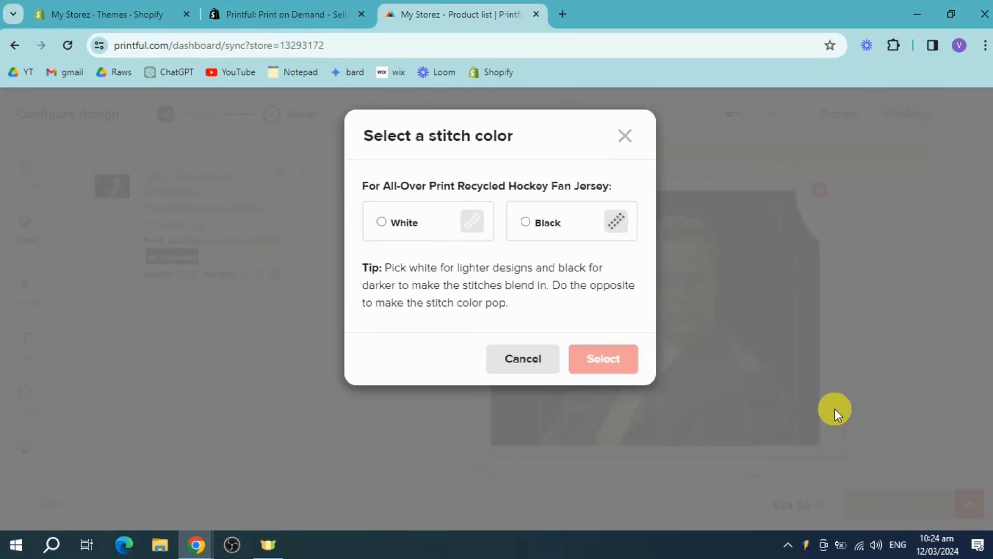
{"action": "left_click", "coordinate": [407, 232]}
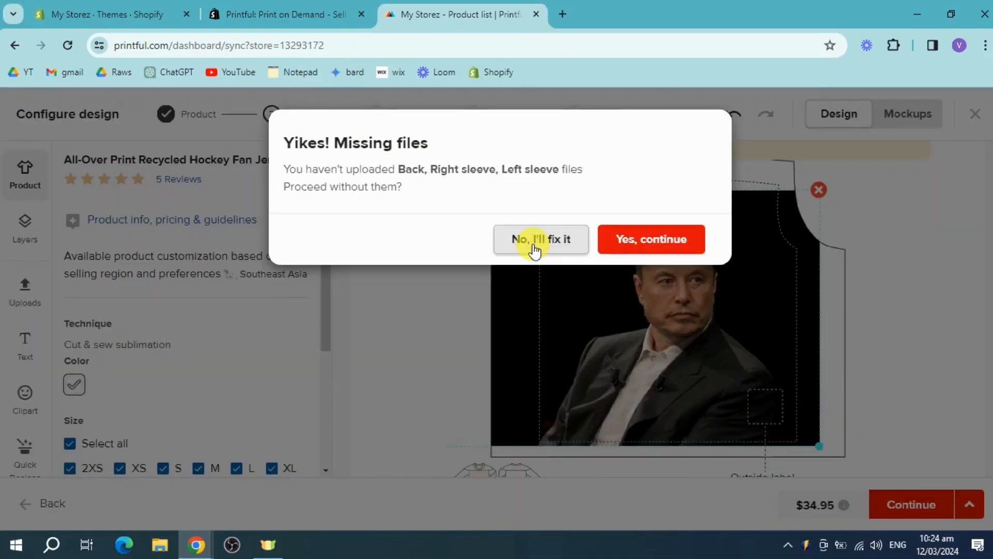
{"action": "left_click", "coordinate": [654, 243]}
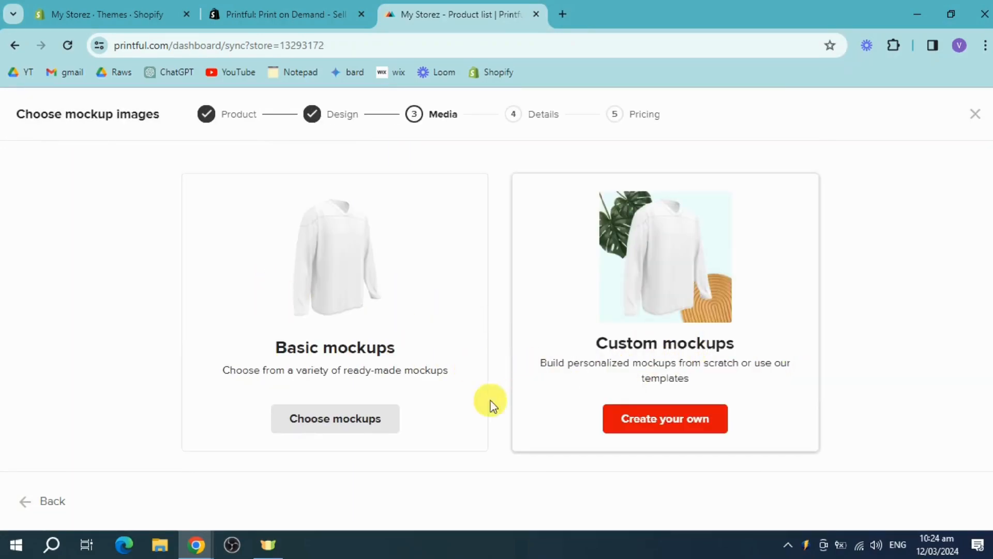
Step: Choose basic mockups for the jersey, review the mockup previews and format, and continue to the product details
{"action": "left_click", "coordinate": [326, 420]}
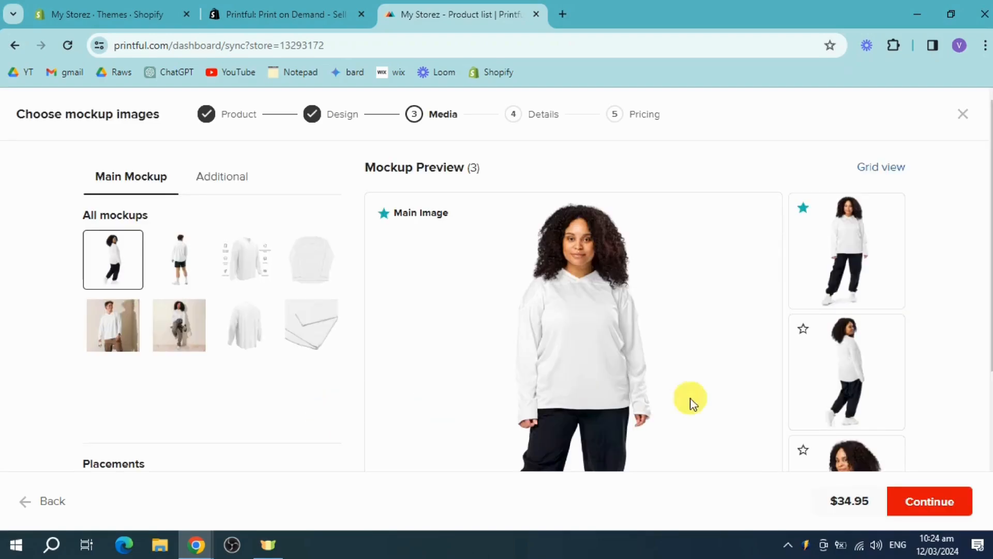
{"action": "scroll", "coordinate": [825, 345], "scroll_direction": "down", "scroll_amount": 2}
{"action": "scroll", "coordinate": [646, 352], "scroll_direction": "down", "scroll_amount": 2}
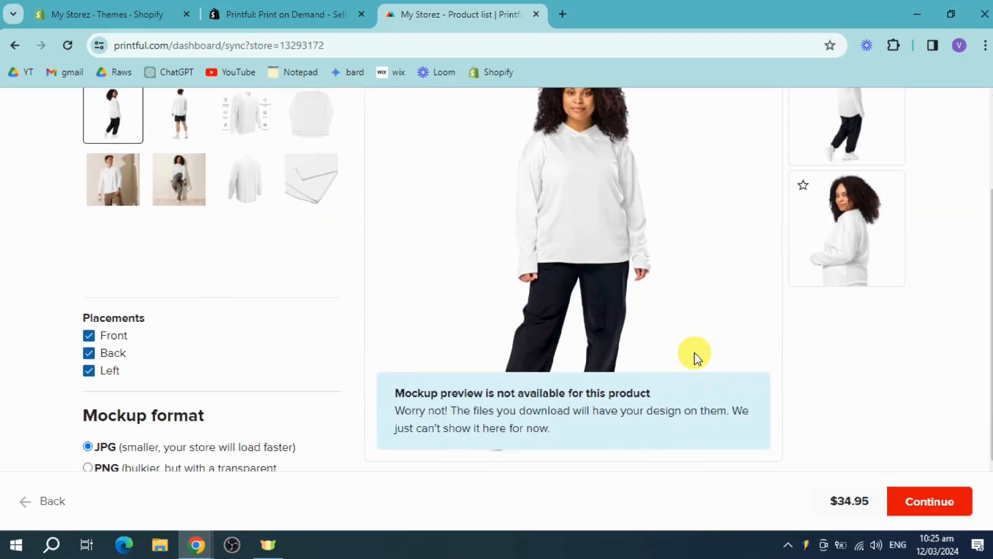
{"action": "scroll", "coordinate": [833, 384], "scroll_direction": "up", "scroll_amount": 3}
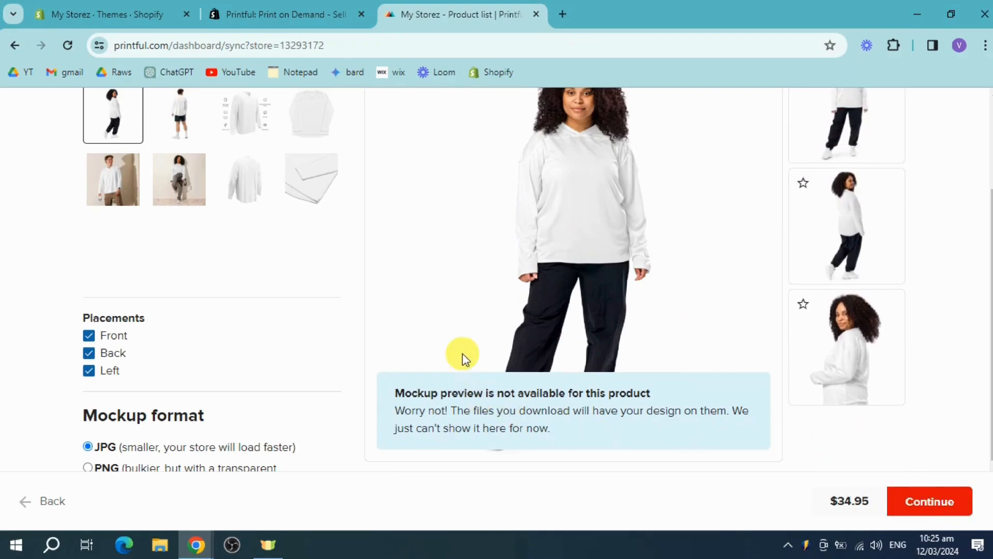
{"action": "scroll", "coordinate": [602, 338], "scroll_direction": "up", "scroll_amount": 3}
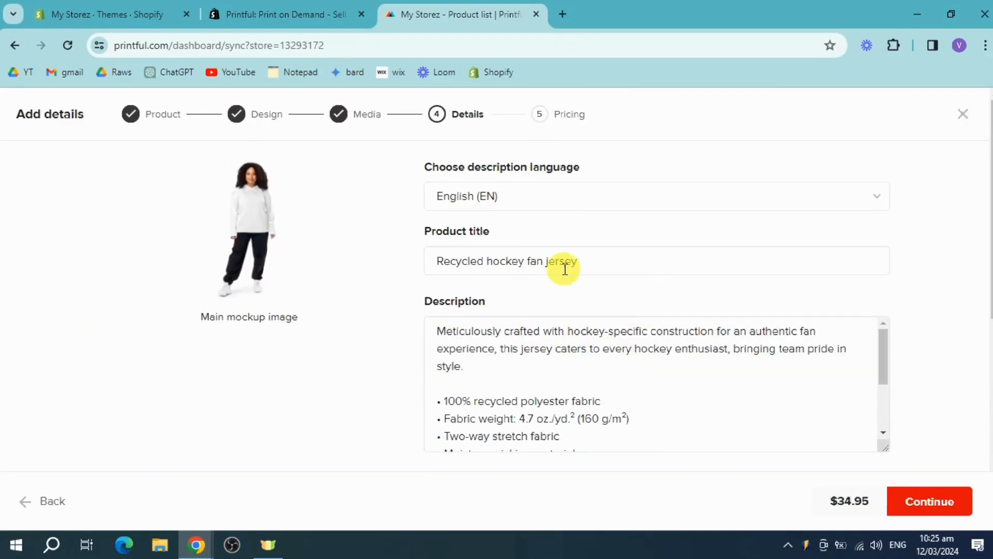
Step: Review the jersey's product details and assign it to the Dropshipping collection
{"action": "scroll", "coordinate": [561, 337], "scroll_direction": "down", "scroll_amount": 3}
{"action": "scroll", "coordinate": [966, 346], "scroll_direction": "down", "scroll_amount": 4}
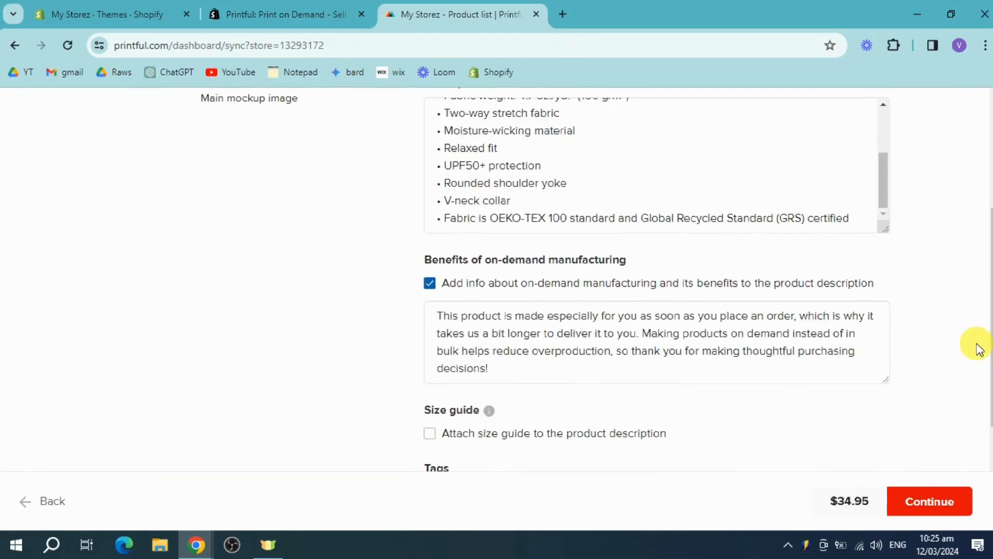
{"action": "scroll", "coordinate": [705, 310], "scroll_direction": "down", "scroll_amount": 3}
{"action": "scroll", "coordinate": [853, 348], "scroll_direction": "down", "scroll_amount": 1}
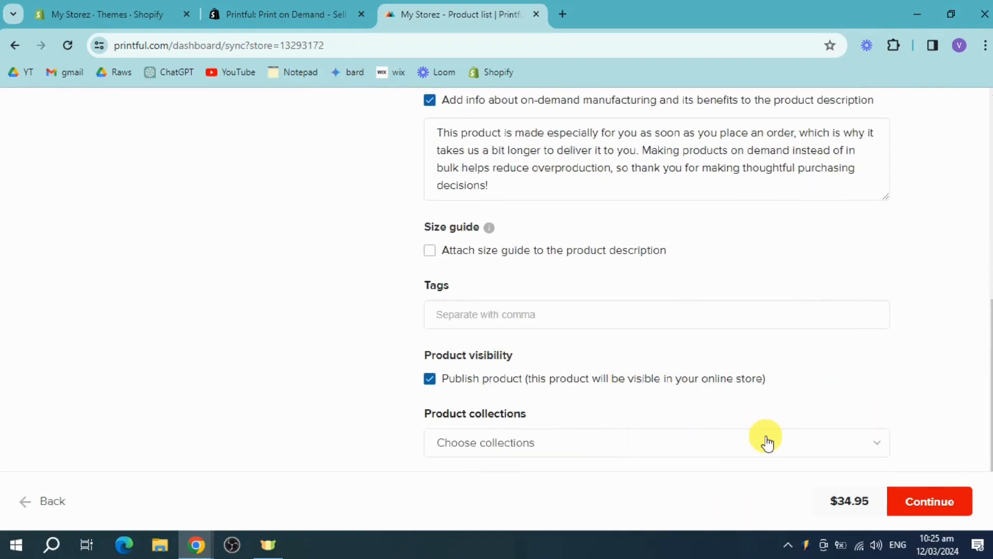
{"action": "left_click", "coordinate": [787, 450]}
{"action": "scroll", "coordinate": [943, 288], "scroll_direction": "down", "scroll_amount": 1}
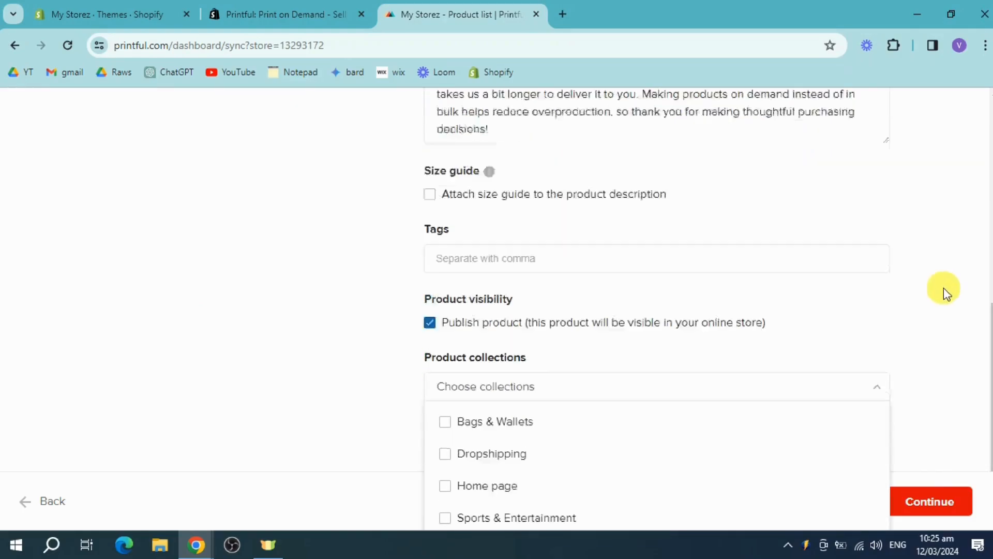
{"action": "scroll", "coordinate": [943, 288], "scroll_direction": "down", "scroll_amount": 1}
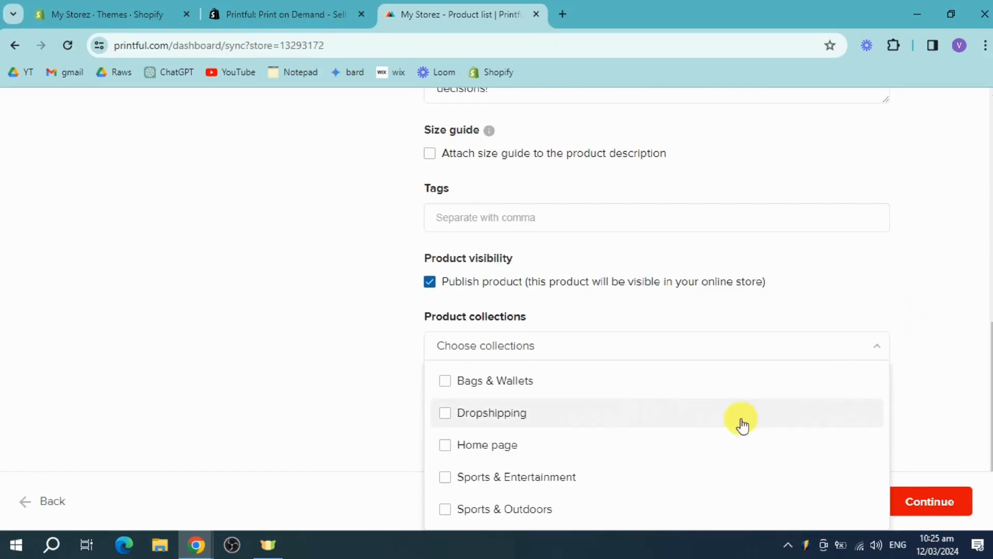
{"action": "left_click", "coordinate": [445, 414]}
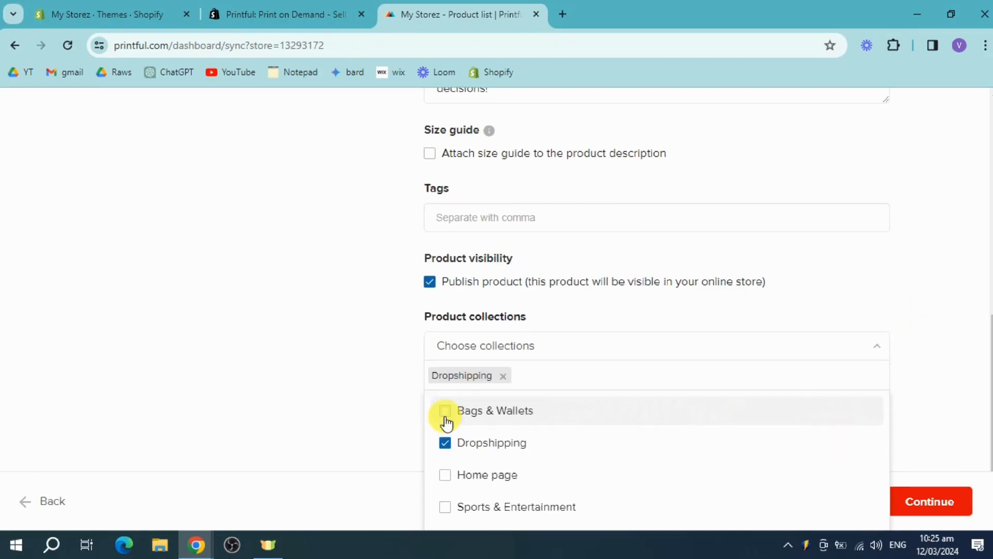
{"action": "left_click", "coordinate": [879, 350]}
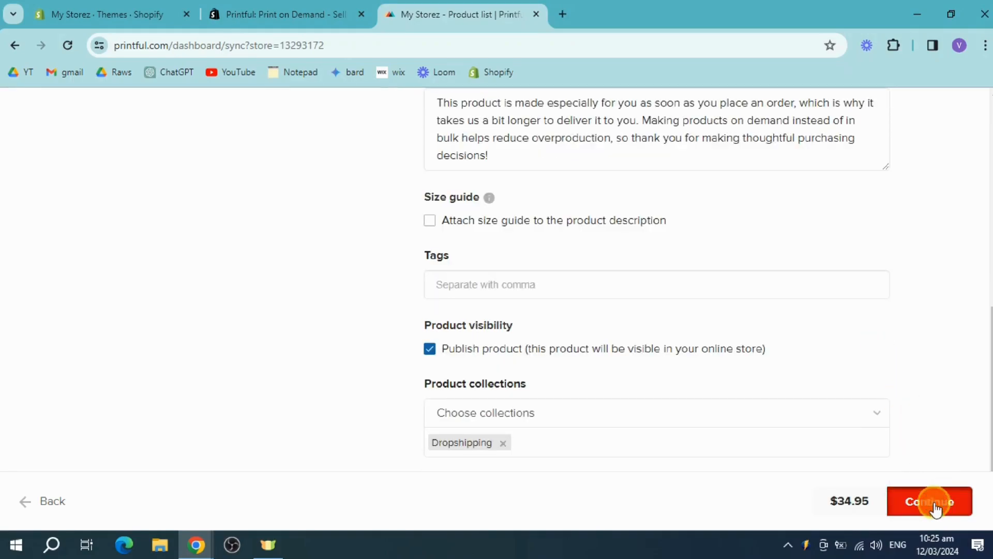
Step: Continue past the details and pricing to submit the jersey to the store, and return to the store's product list
{"action": "left_click", "coordinate": [935, 506]}
{"action": "left_click", "coordinate": [884, 504]}
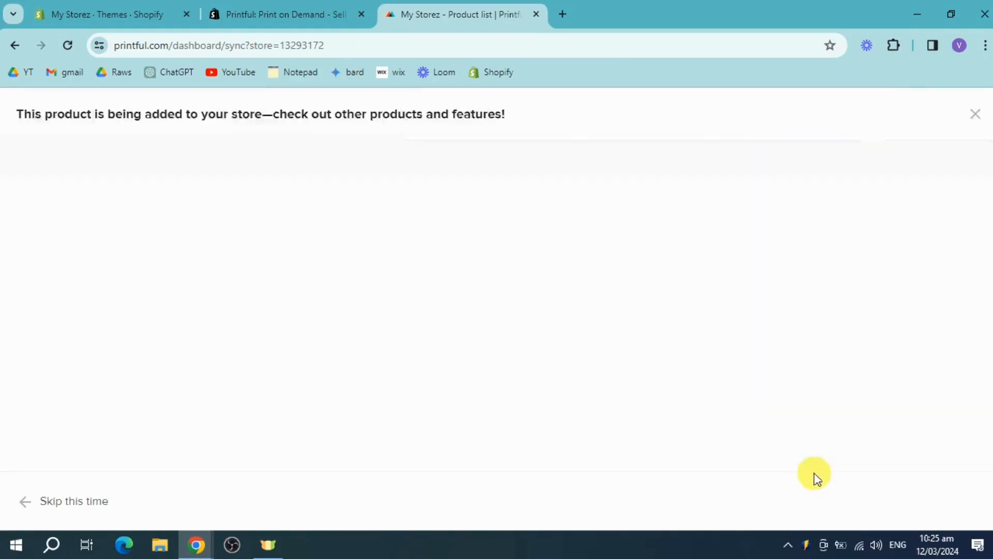
{"action": "scroll", "coordinate": [657, 410], "scroll_direction": "down", "scroll_amount": 2}
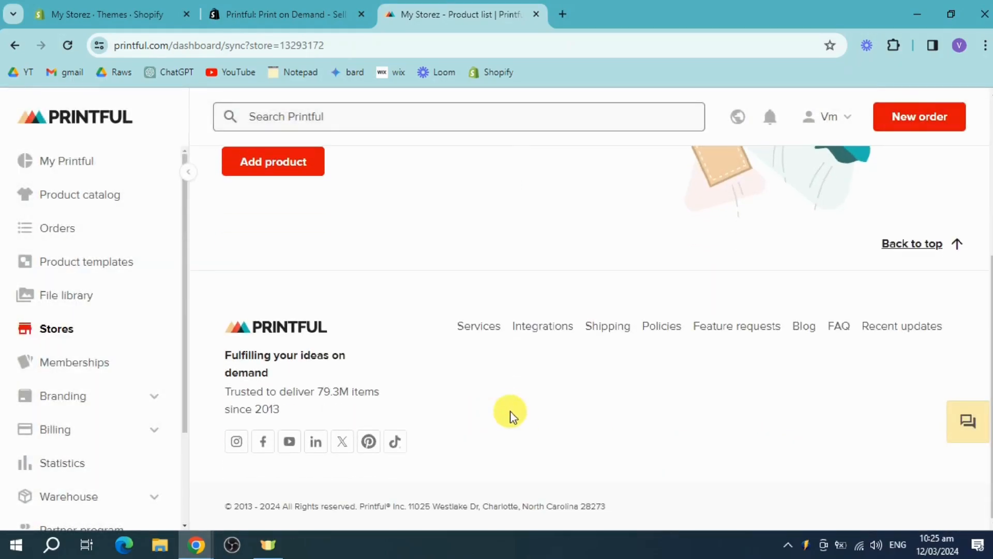
Step: Check the jersey's submission status in Printful, switch to the Shopify admin, and look through its product list for the jersey
{"action": "scroll", "coordinate": [510, 410], "scroll_direction": "up", "scroll_amount": 5}
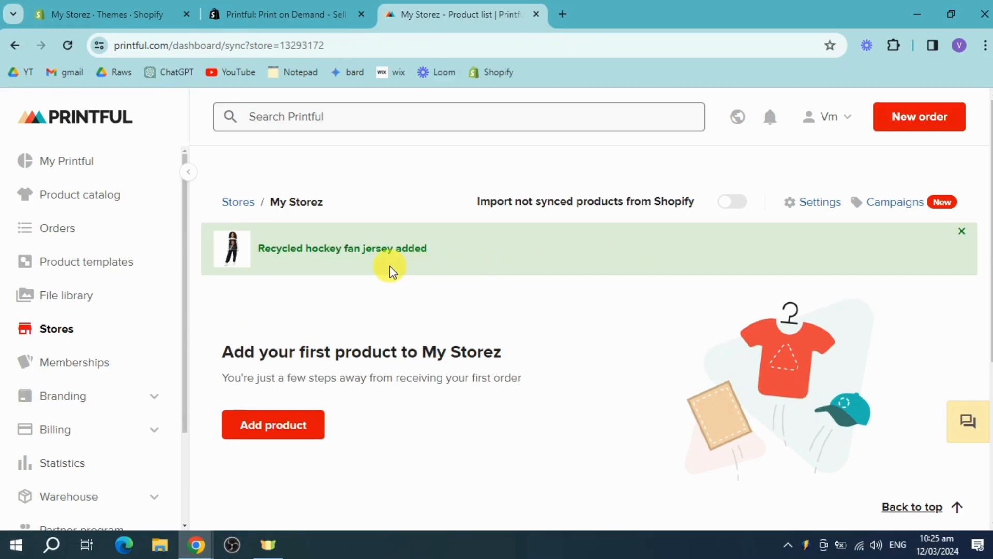
{"action": "left_click", "coordinate": [99, 13]}
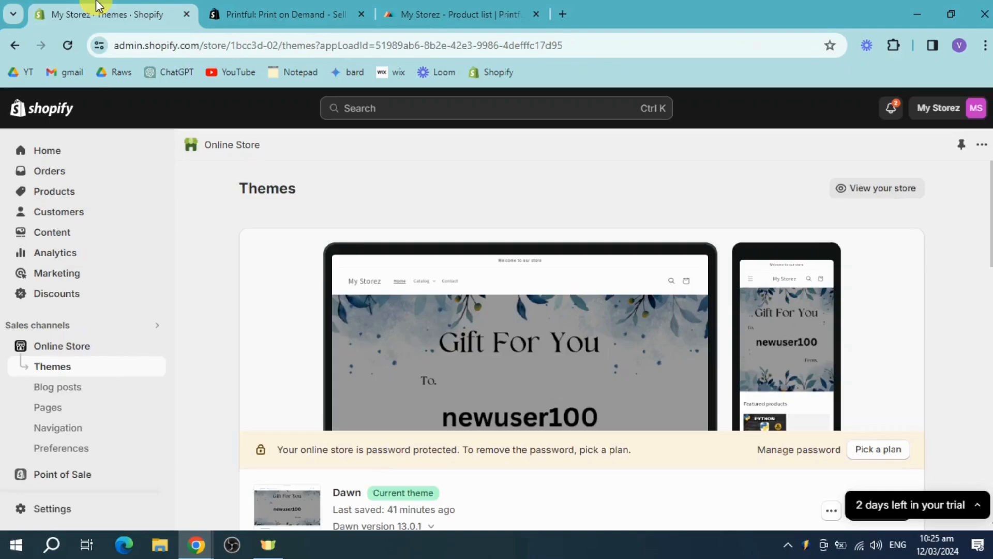
{"action": "left_click", "coordinate": [74, 193]}
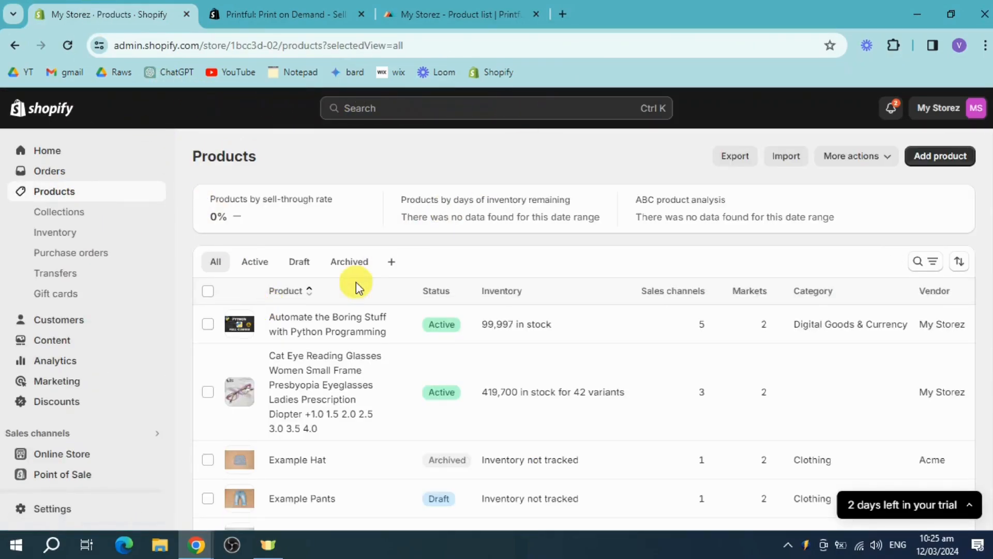
{"action": "scroll", "coordinate": [356, 284], "scroll_direction": "down", "scroll_amount": 10}
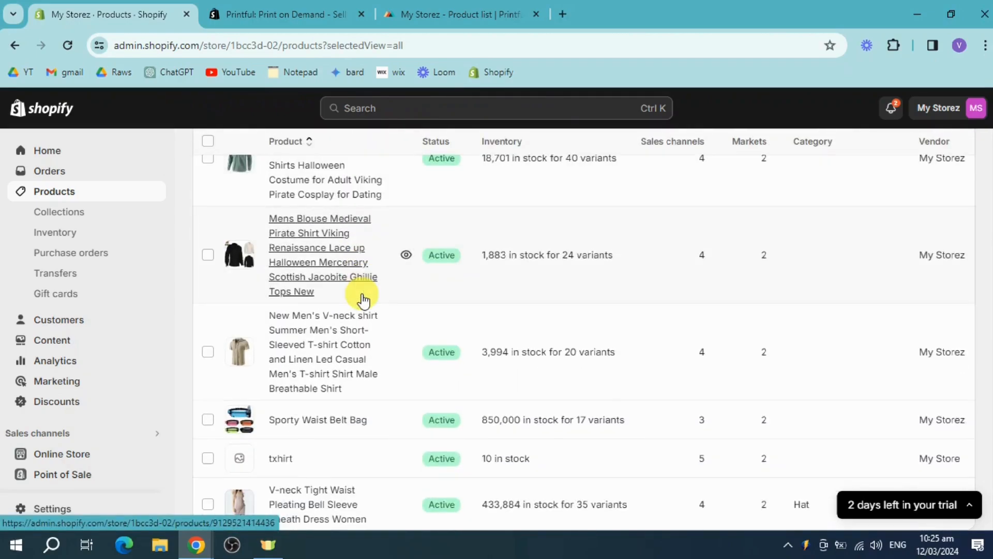
{"action": "scroll", "coordinate": [465, 341], "scroll_direction": "up", "scroll_amount": 10}
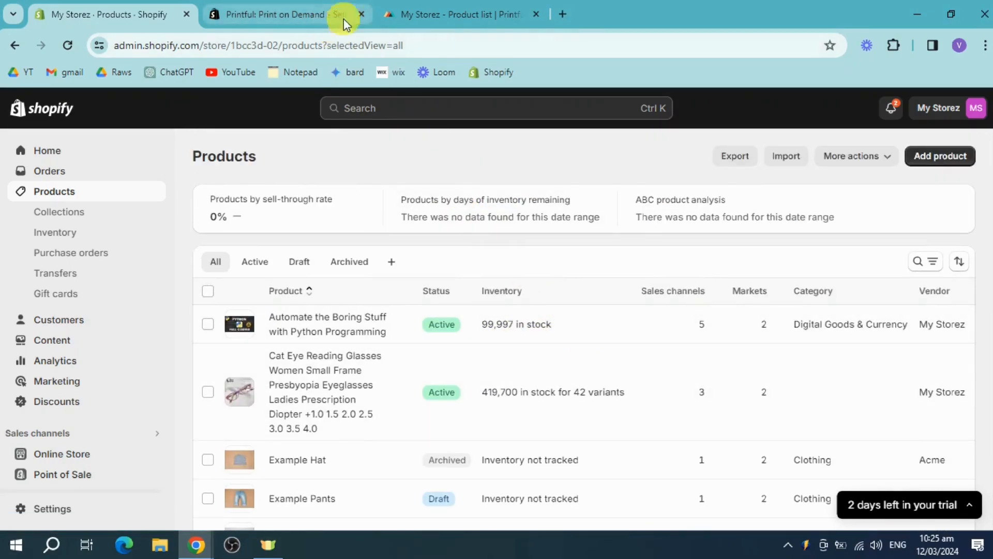
Step: Switch back to Printful and look over the dashboard sections and the My Storez product page
{"action": "left_click", "coordinate": [261, 14]}
{"action": "left_click", "coordinate": [445, 12]}
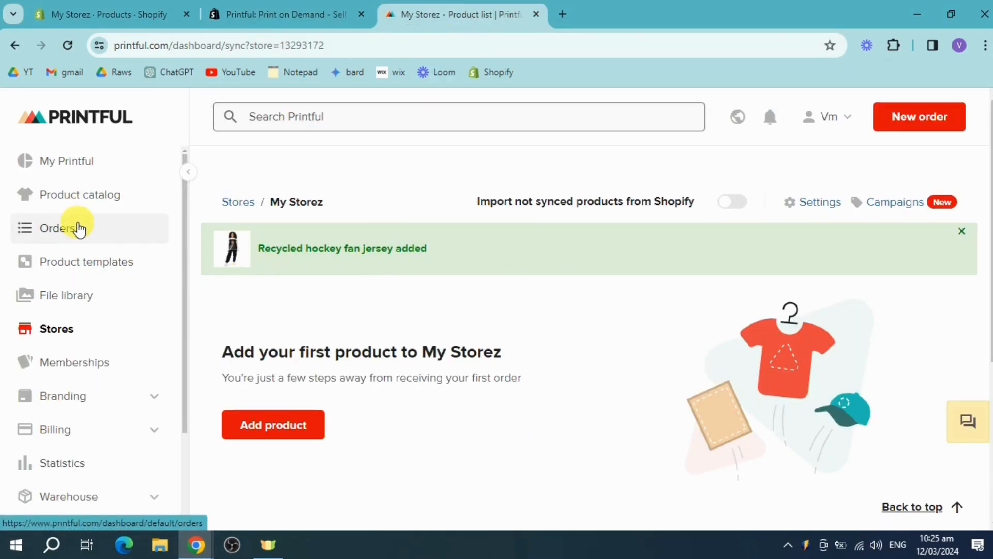
{"action": "scroll", "coordinate": [129, 399], "scroll_direction": "down", "scroll_amount": 3}
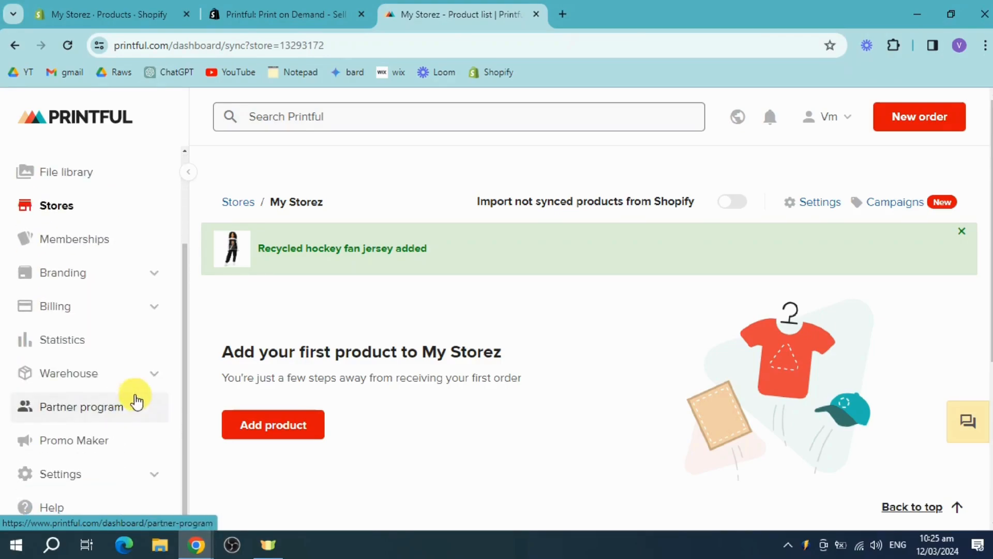
{"action": "scroll", "coordinate": [78, 341], "scroll_direction": "up", "scroll_amount": 3}
{"action": "scroll", "coordinate": [638, 343], "scroll_direction": "down", "scroll_amount": 3}
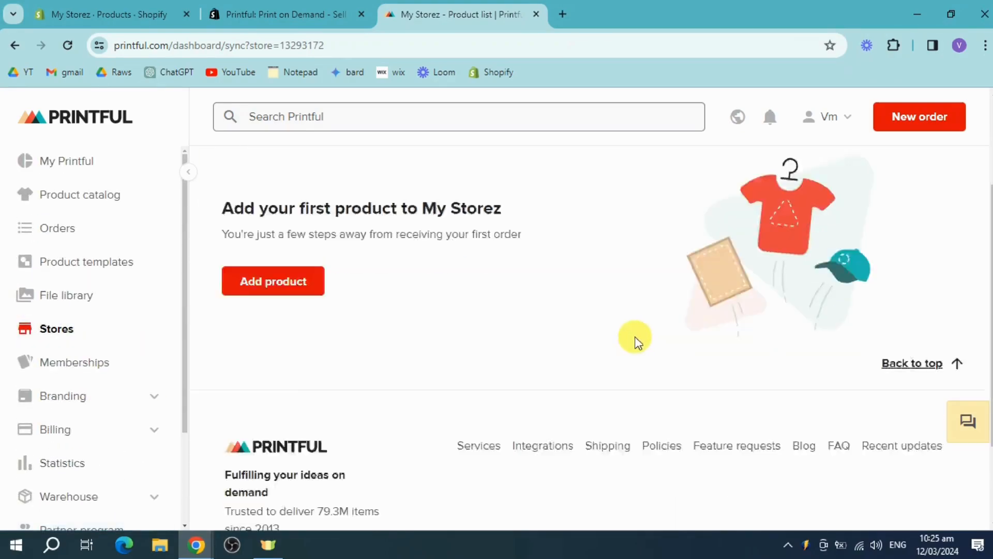
{"action": "scroll", "coordinate": [638, 337], "scroll_direction": "down", "scroll_amount": 2}
{"action": "scroll", "coordinate": [595, 334], "scroll_direction": "up", "scroll_amount": 5}
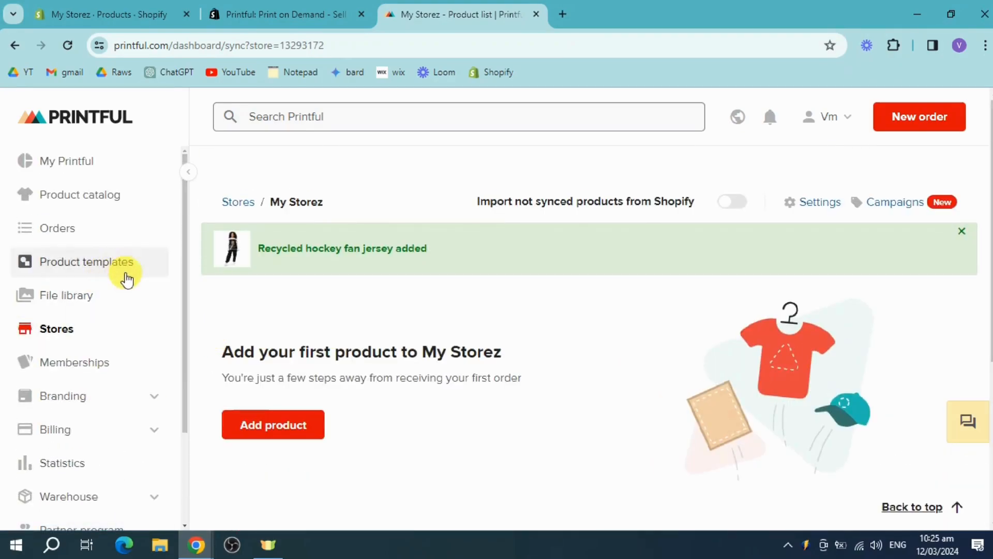
Step: View Printful's product catalog, and open the Orders page to review how orders are managed
{"action": "left_click", "coordinate": [106, 197]}
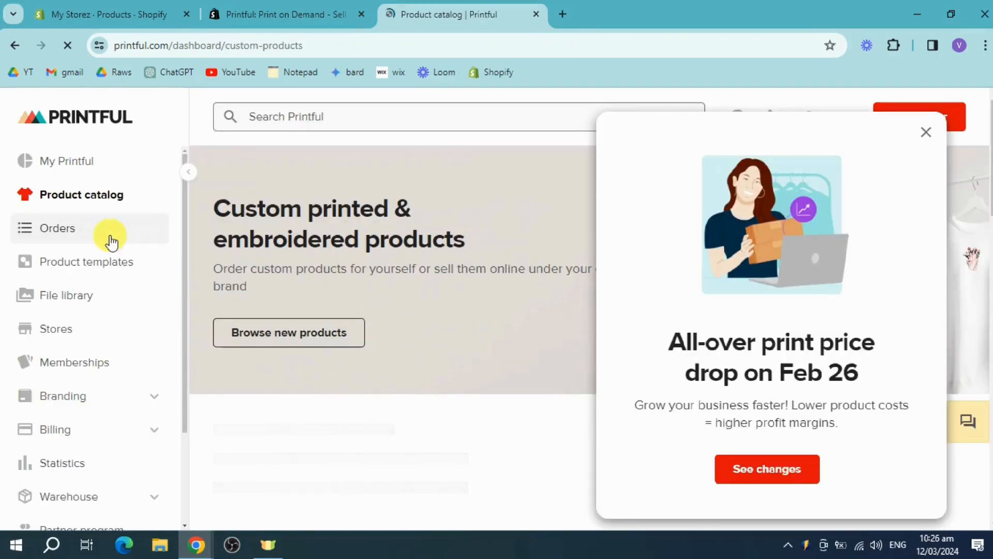
{"action": "left_click", "coordinate": [112, 240]}
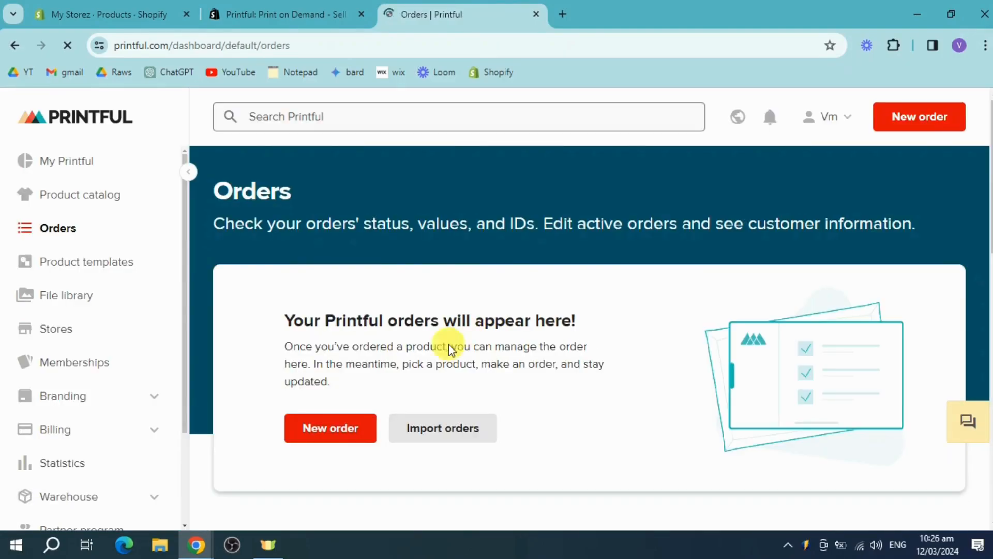
{"action": "scroll", "coordinate": [596, 319], "scroll_direction": "down", "scroll_amount": 5}
{"action": "scroll", "coordinate": [603, 291], "scroll_direction": "up", "scroll_amount": 6}
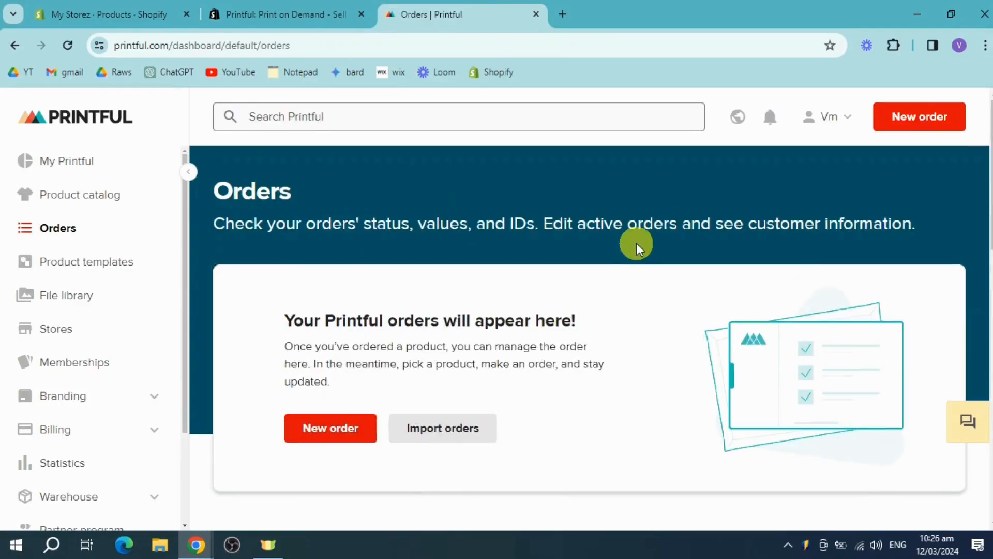